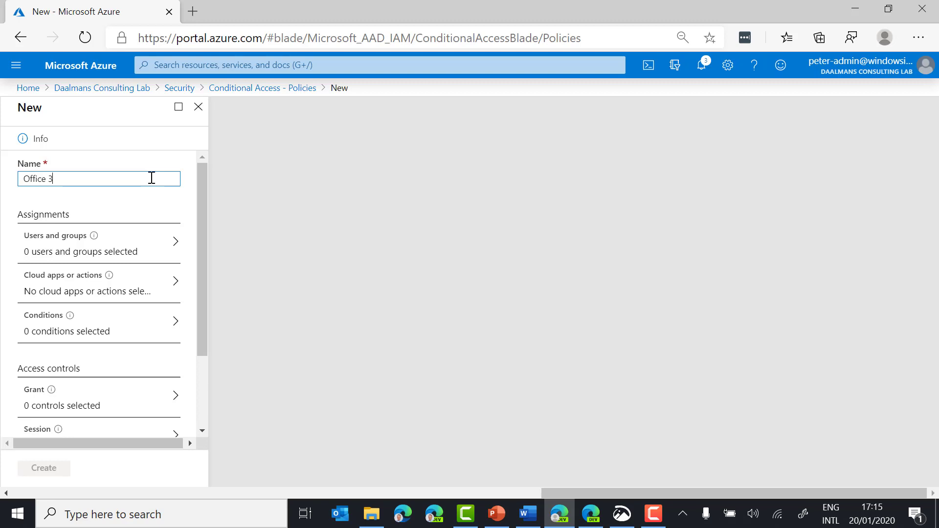
Step: Finish naming the policy 'Office 365 - compliant device' and assign it to all users
text(- compliant device)
click(141, 236)
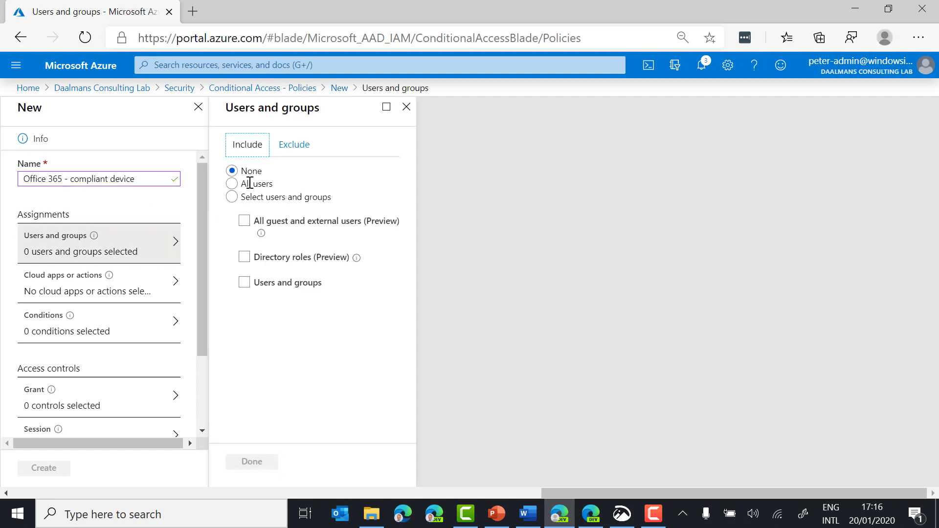
click(263, 183)
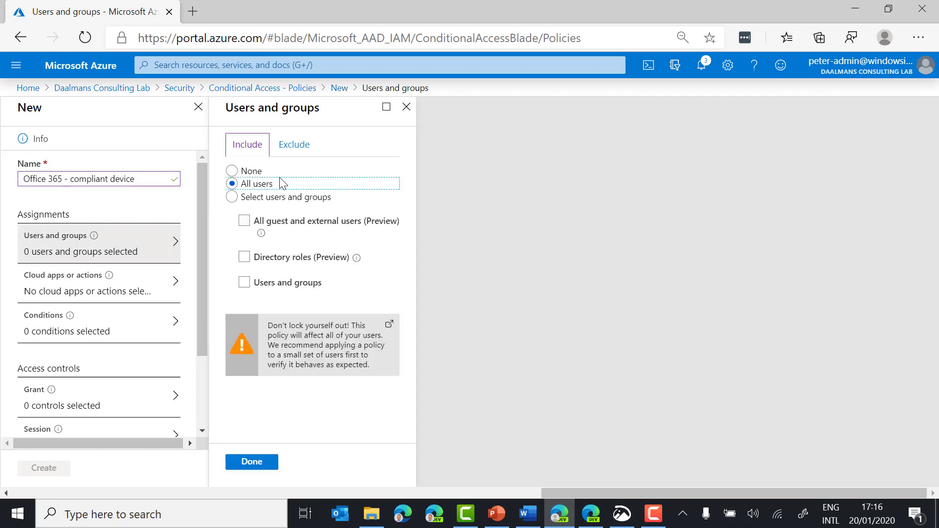
Step: Exclude the Global administrator directory role from the policy's user assignment
click(304, 148)
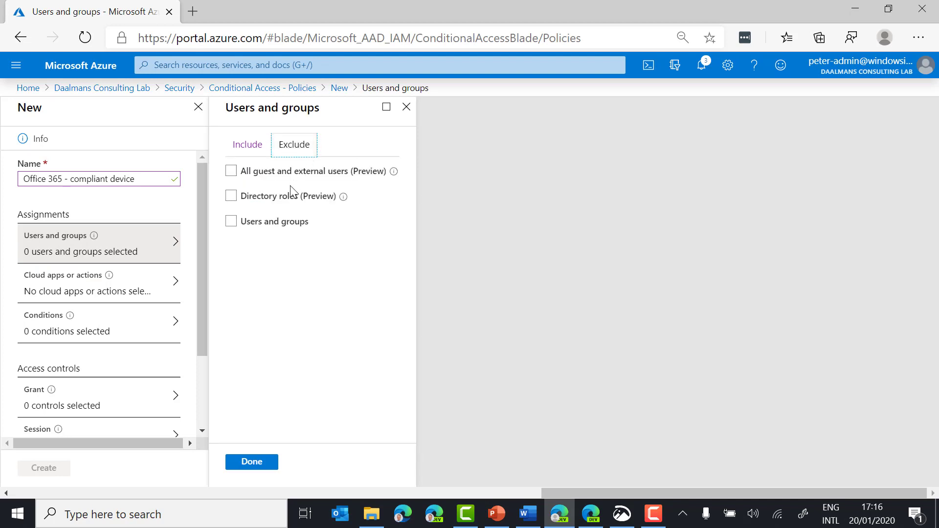
click(283, 198)
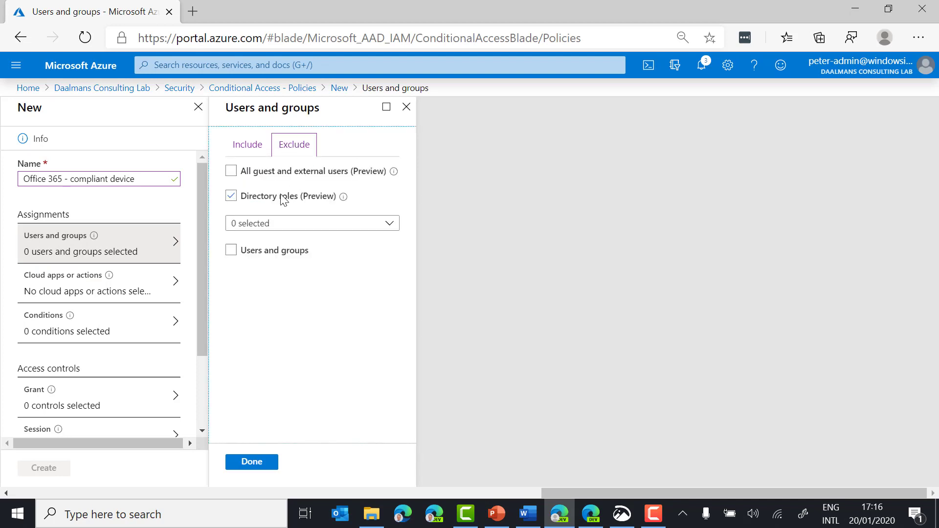
click(285, 227)
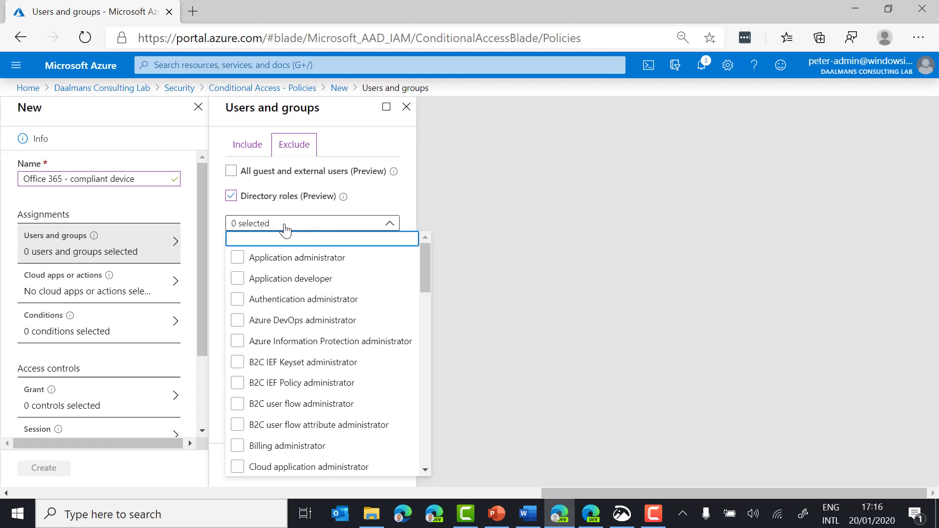
text(gloabl)
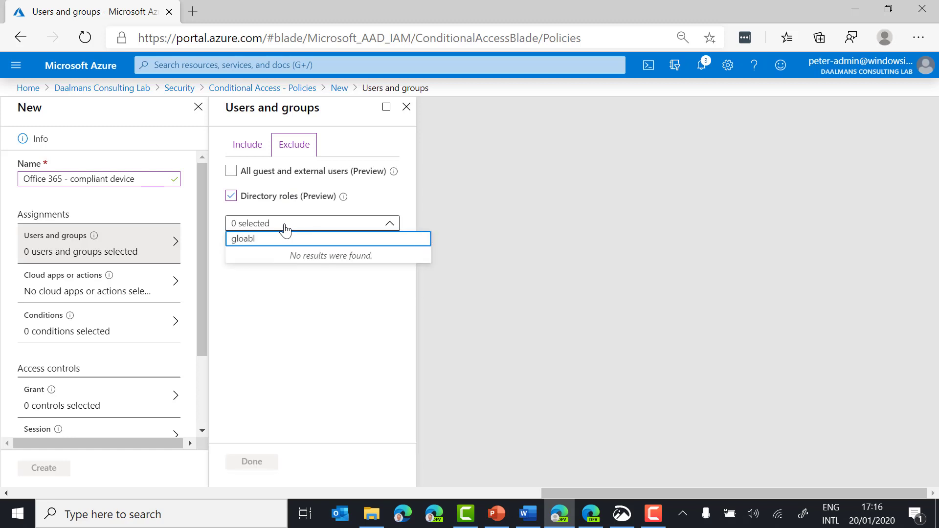
key(BackSpace)
key(BackSpace)
key(BackSpace)
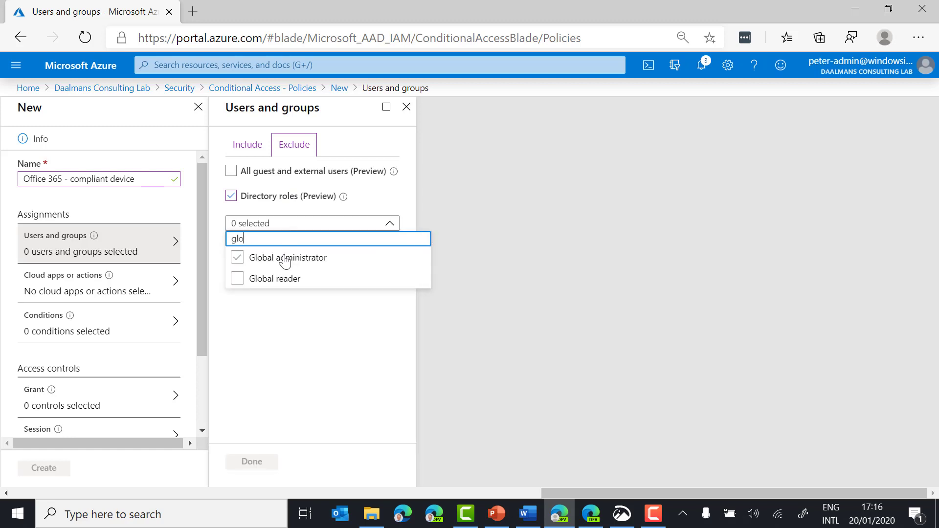
click(286, 258)
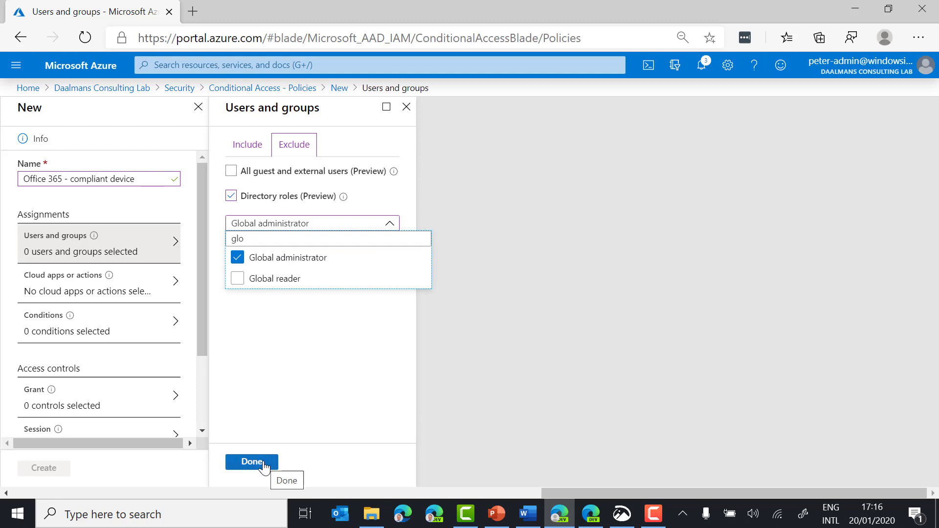
click(264, 466)
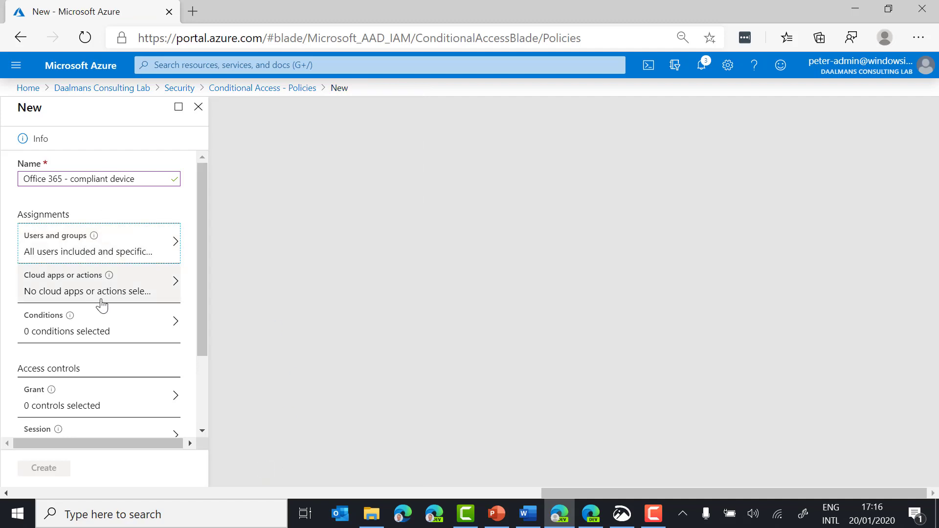
Step: Include the Office 365 (preview) app in the policy's cloud apps
click(102, 306)
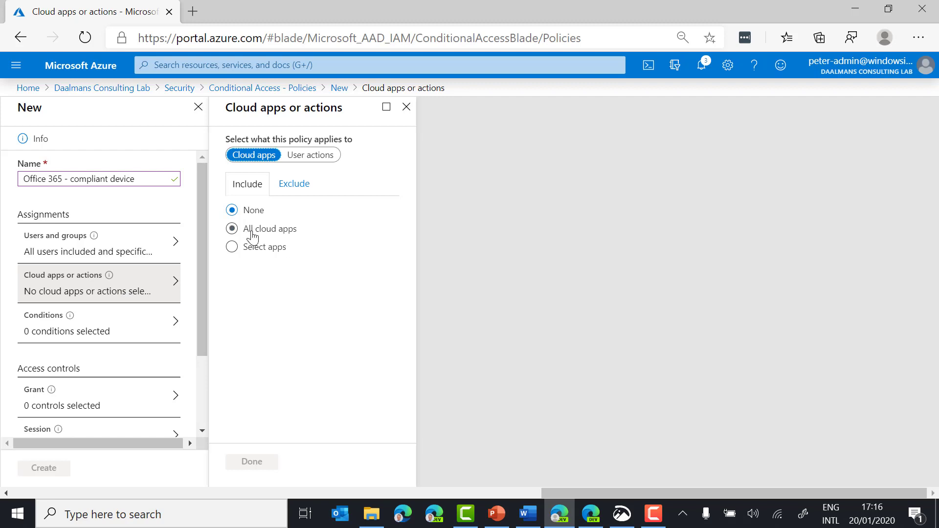
click(251, 248)
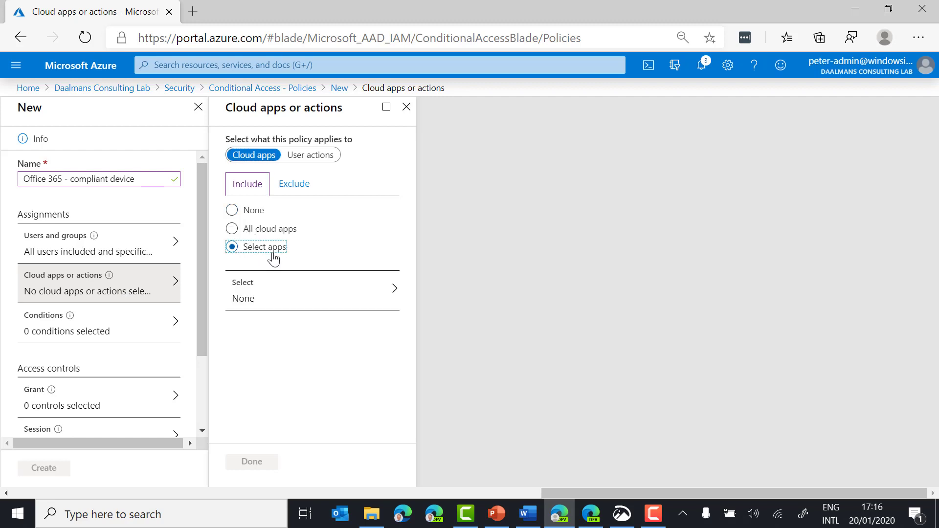
click(316, 294)
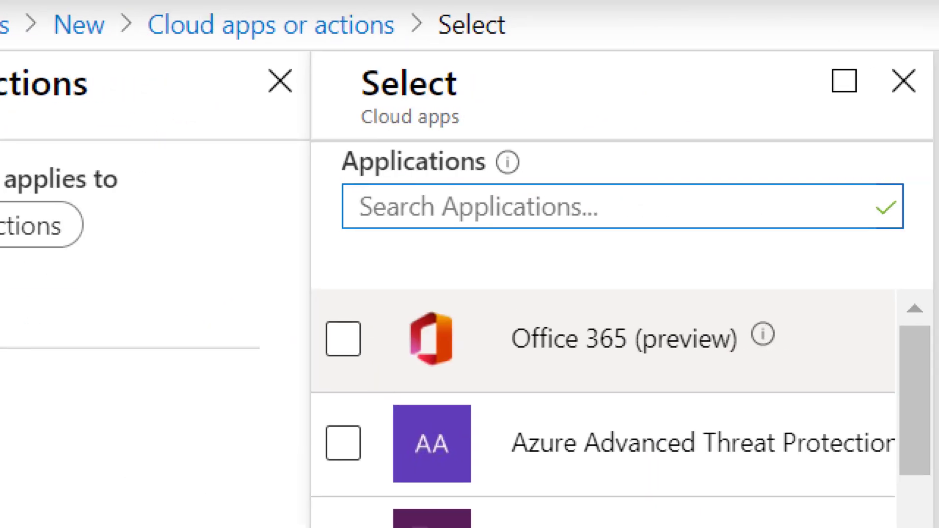
mouse_move(377, 279)
mouse_down()
mouse_move(411, 308)
mouse_move(855, 430)
mouse_move(856, 393)
mouse_up()
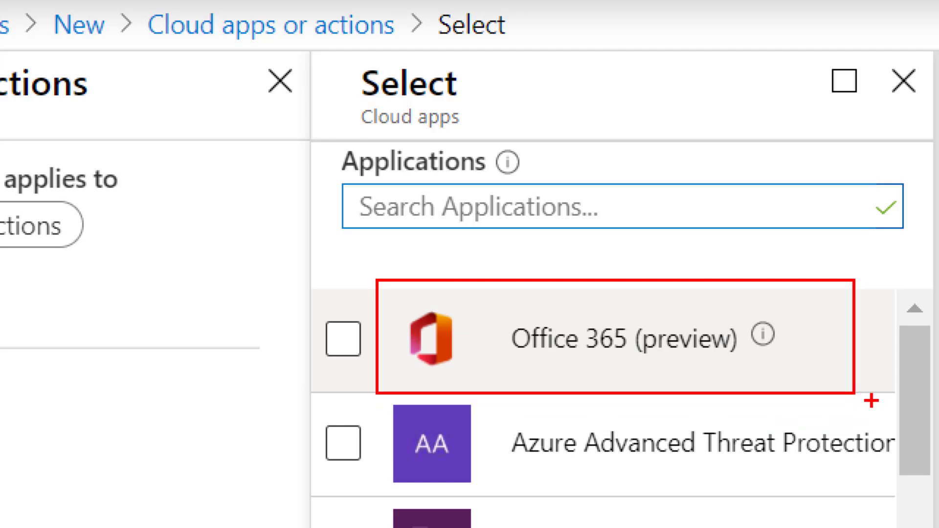
key(Escape)
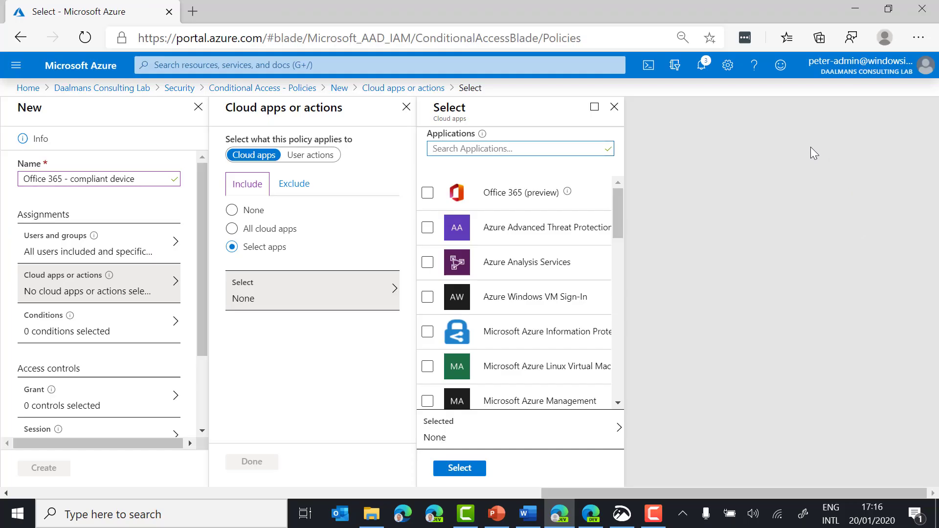
click(427, 193)
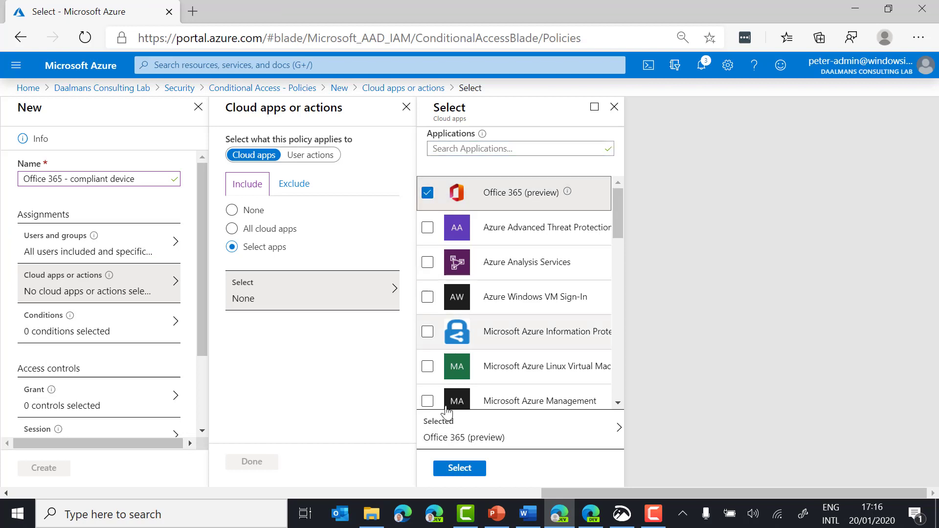
click(460, 468)
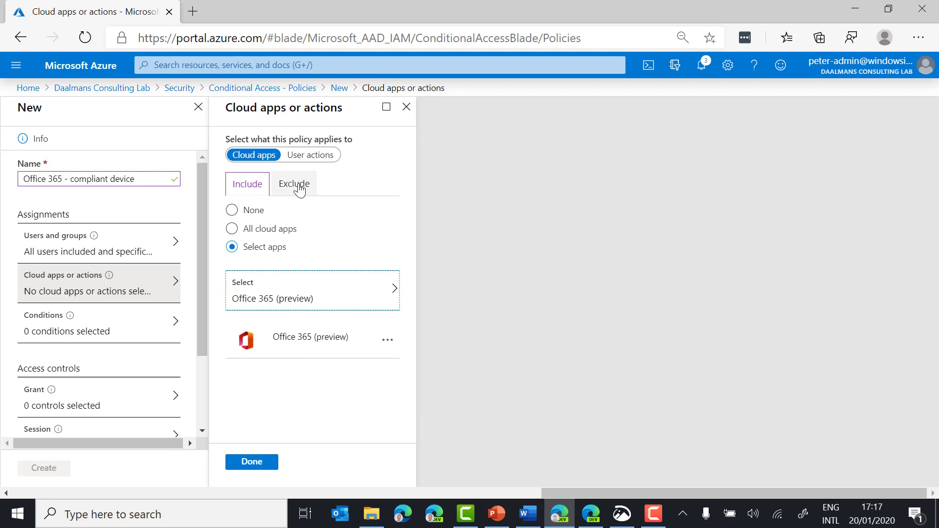
Step: Exclude Office 365 Exchange Online from the cloud apps, giving 1 included and 1 excluded
click(299, 185)
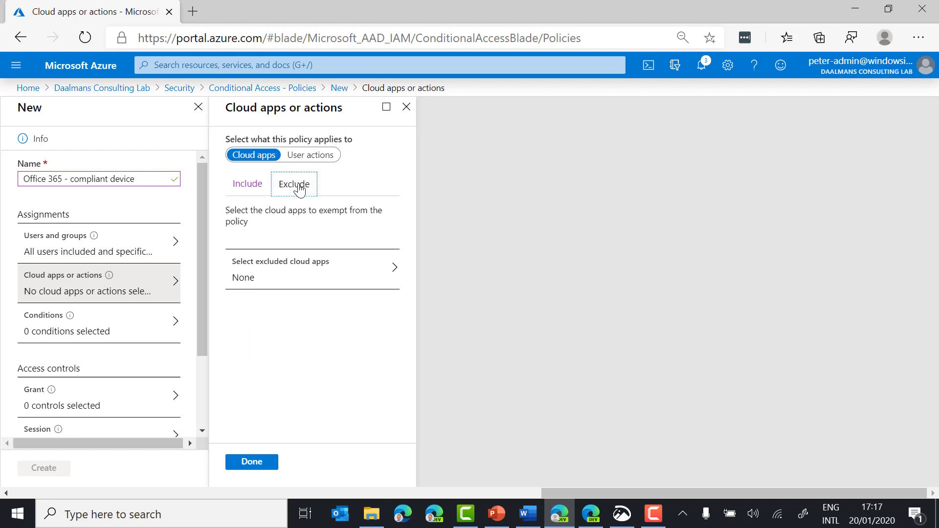
click(364, 280)
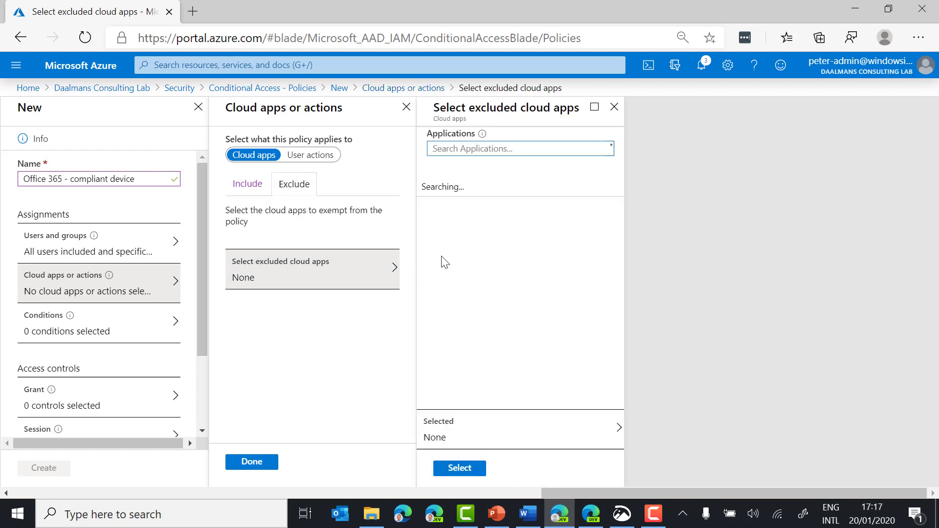
text(exchan)
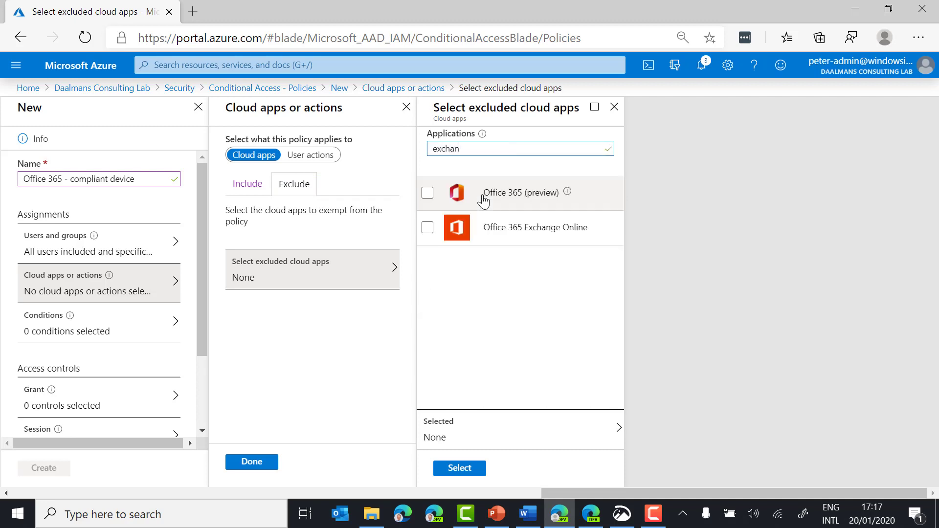
click(494, 233)
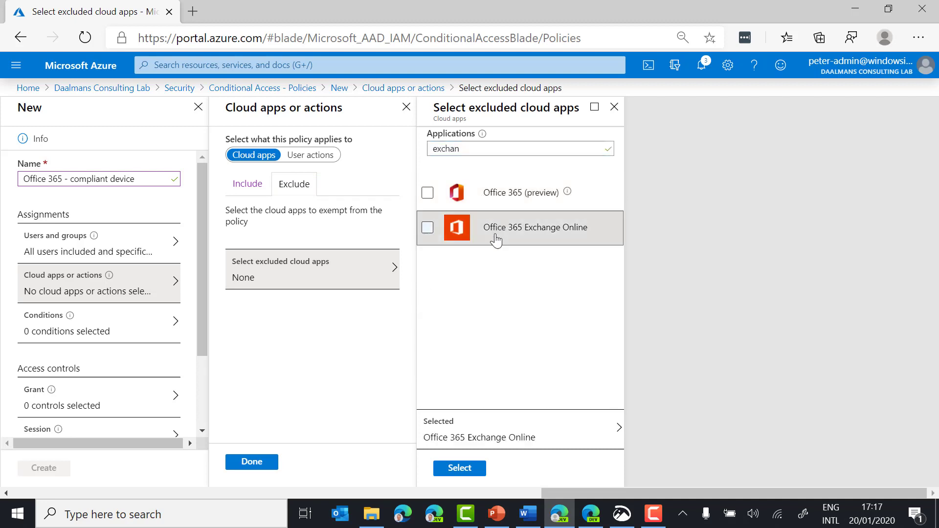
click(484, 469)
click(258, 465)
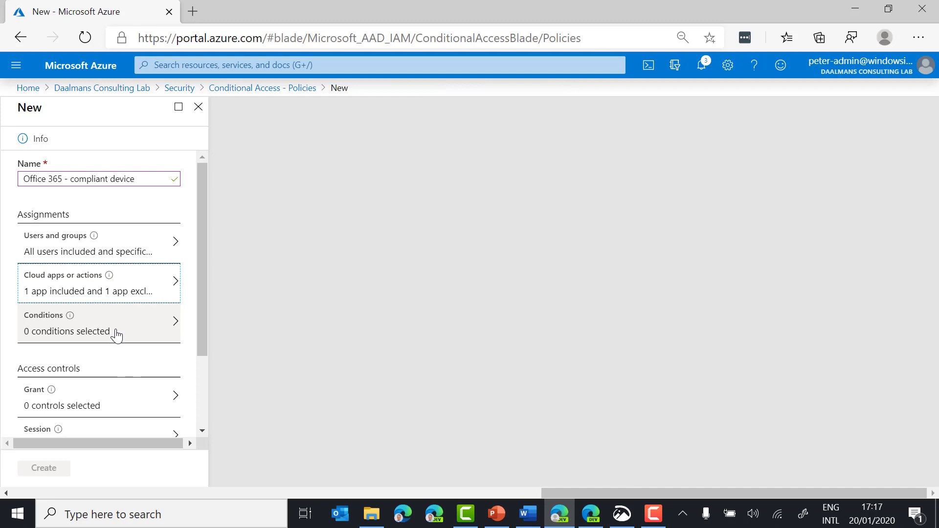
click(121, 335)
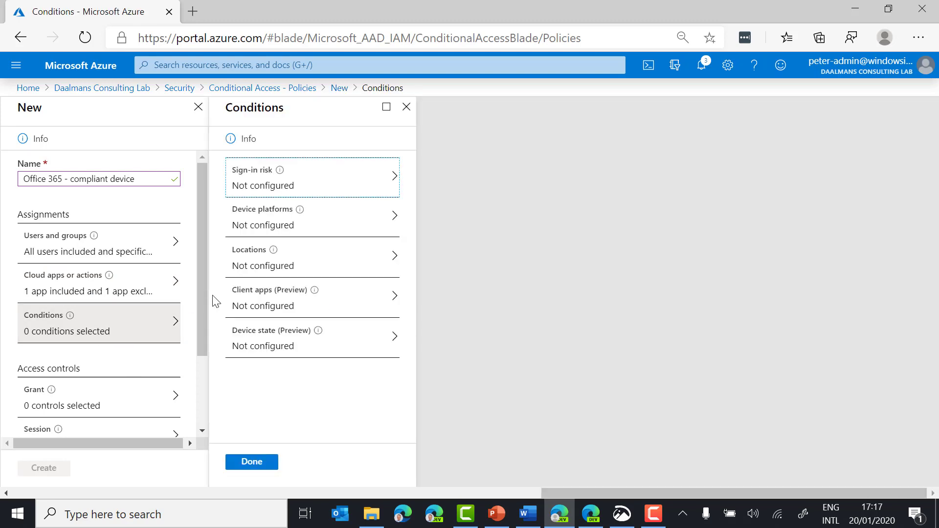
Step: Turn on the device platforms condition for any device, excluding iOS and Android
click(322, 232)
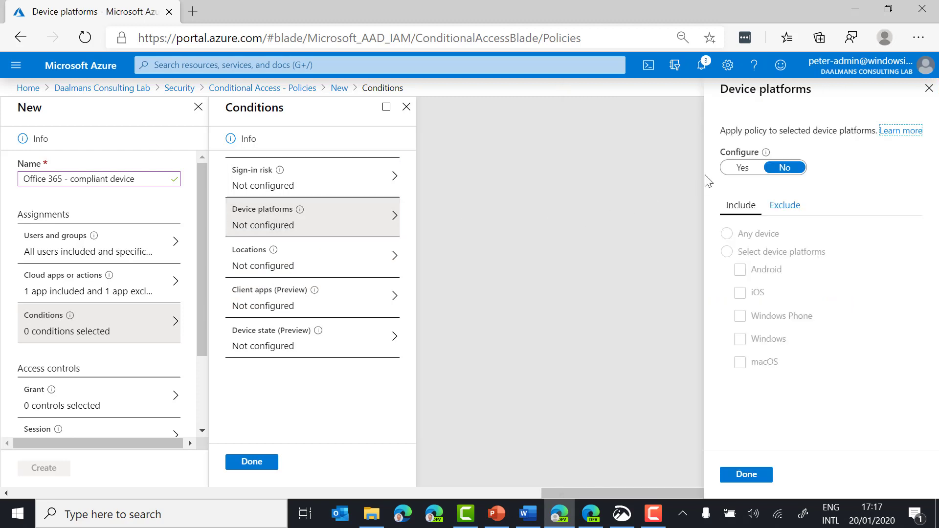
click(744, 169)
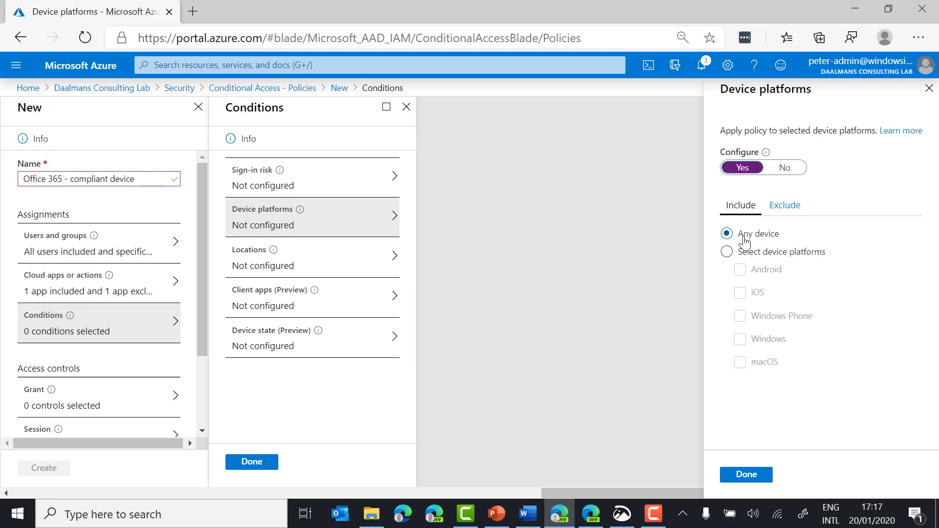
click(788, 208)
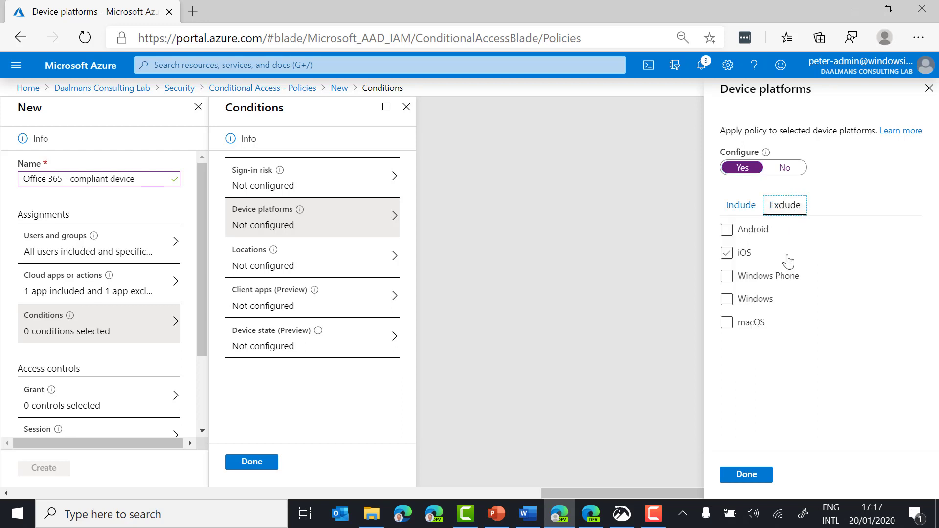
click(727, 230)
click(727, 253)
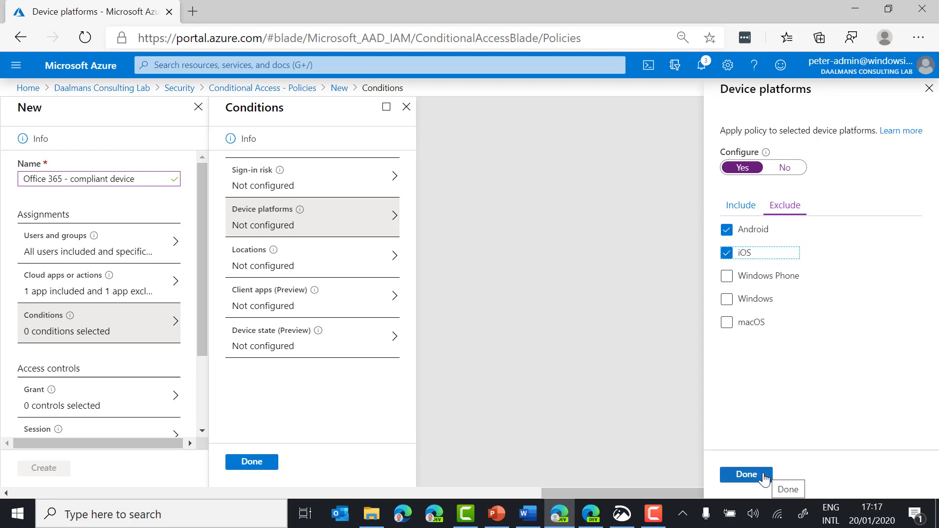
click(747, 475)
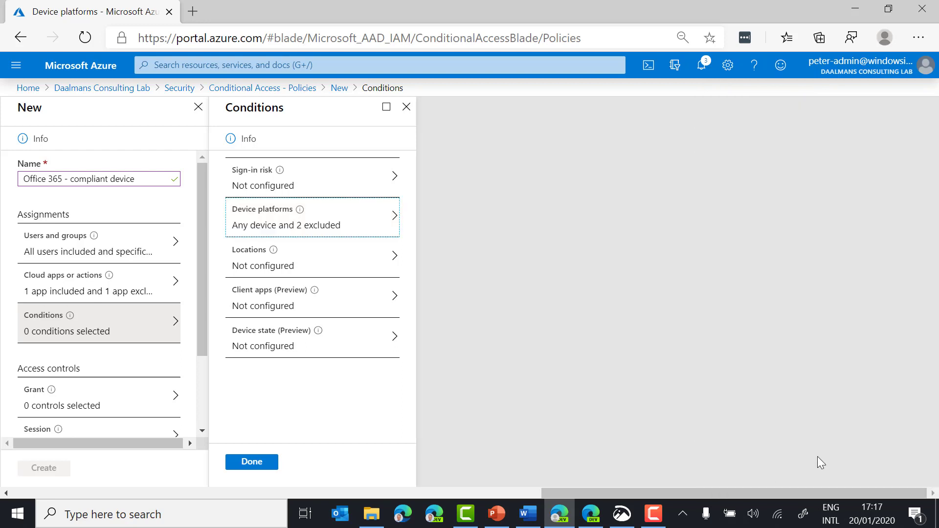
Step: Turn on the Locations condition so the policy applies at any location
click(333, 262)
click(460, 191)
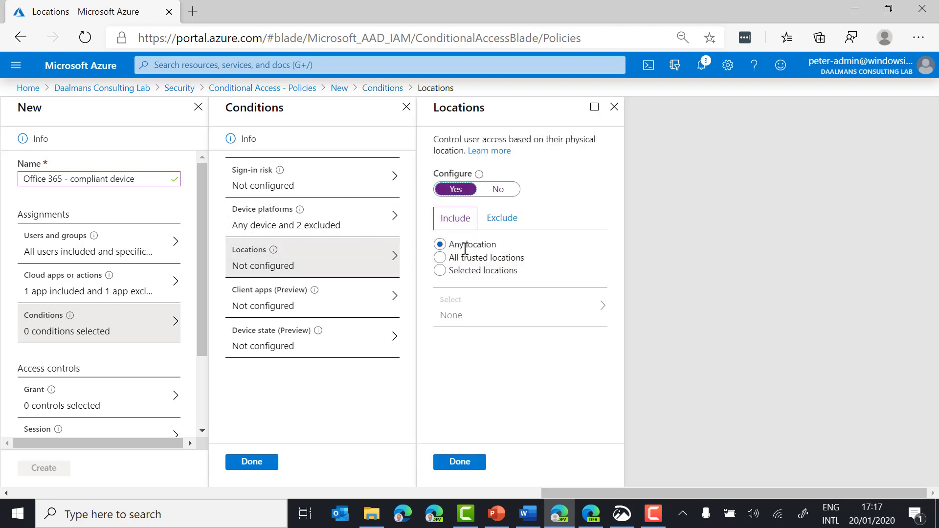
click(478, 468)
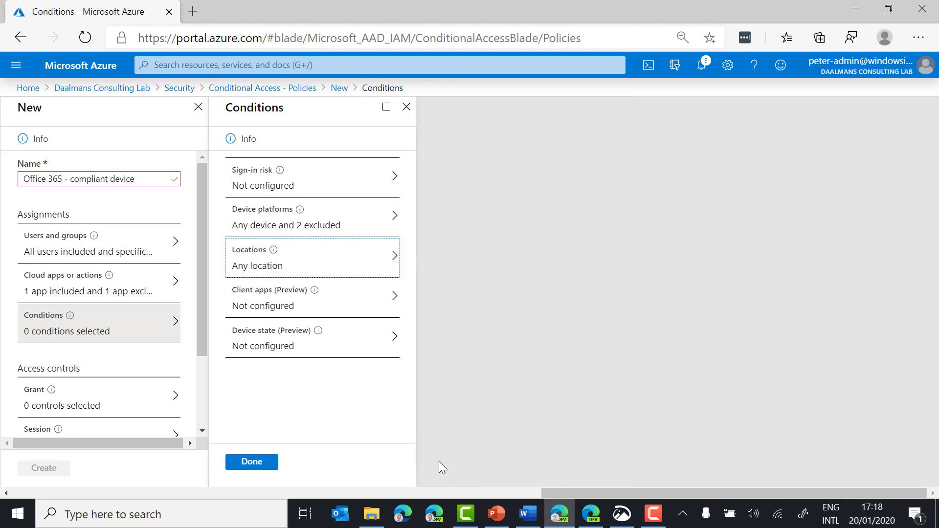
Step: Limit client apps to browser and modern authentication by unticking Exchange ActiveSync and Other clients
click(355, 319)
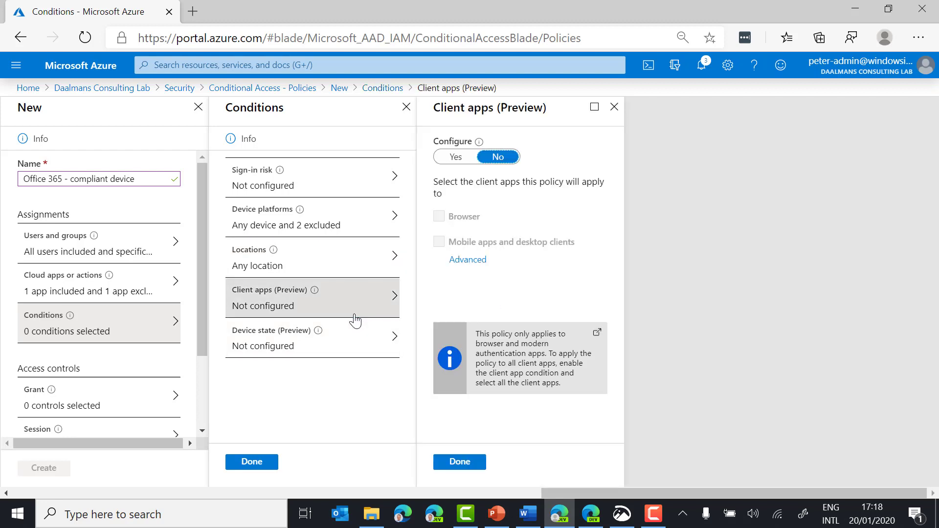
click(465, 161)
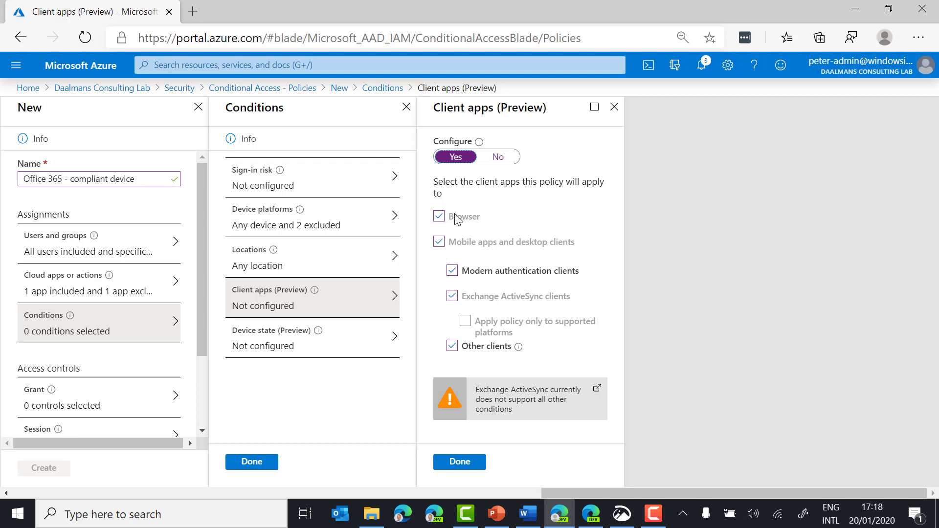
click(452, 296)
click(452, 321)
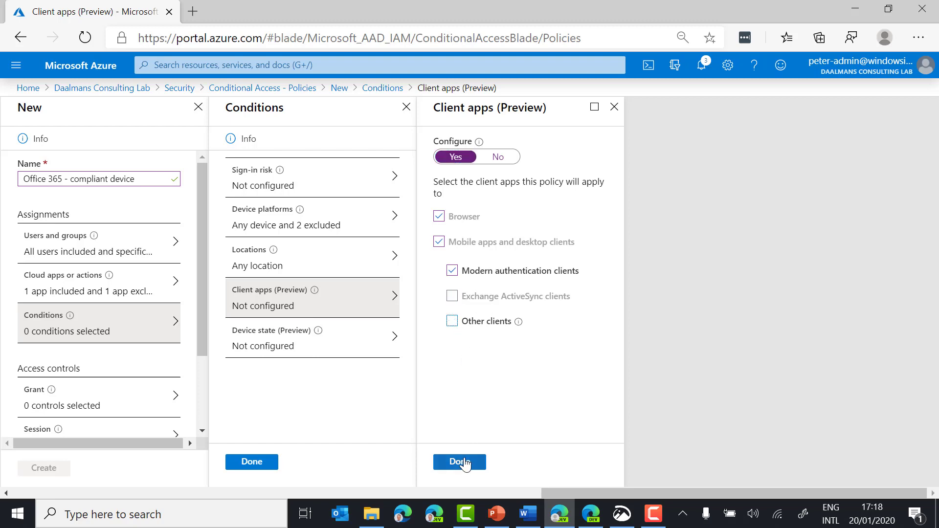
click(470, 463)
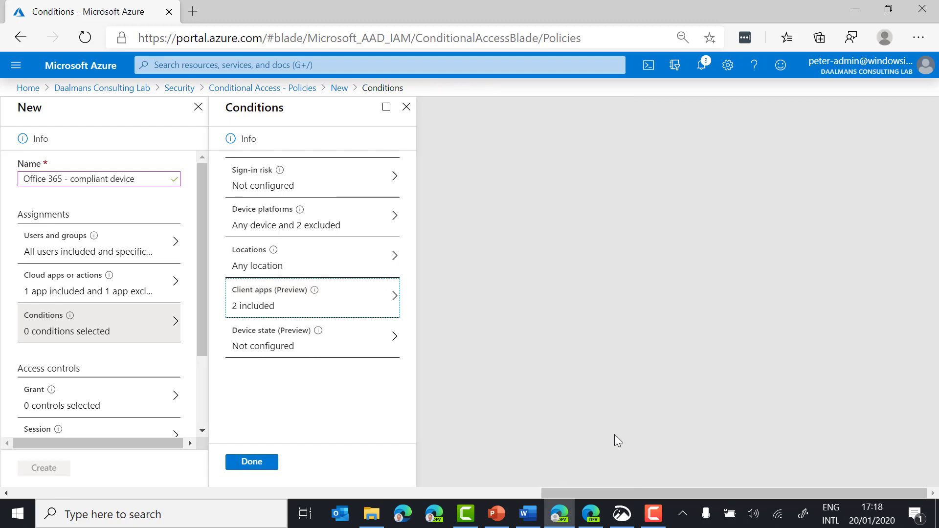
click(255, 462)
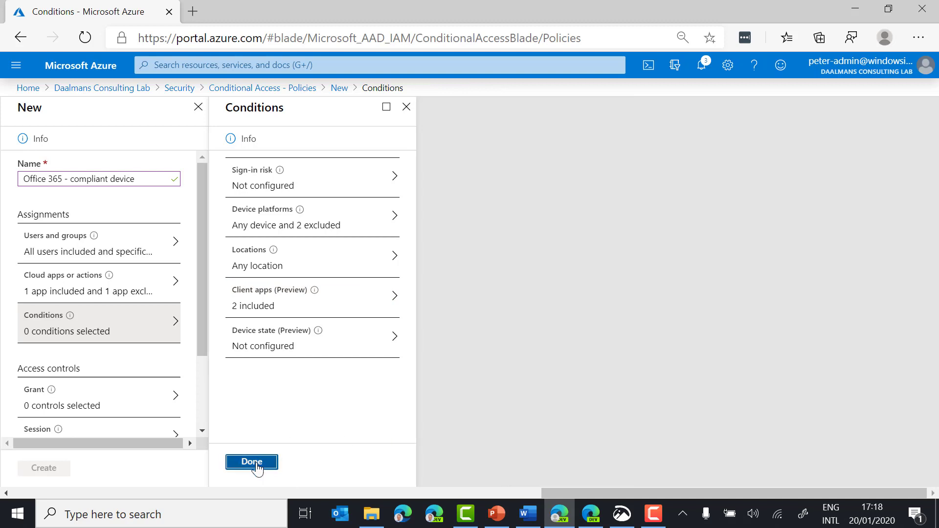
scroll(155, 373, down, 2)
scroll(156, 370, down, 2)
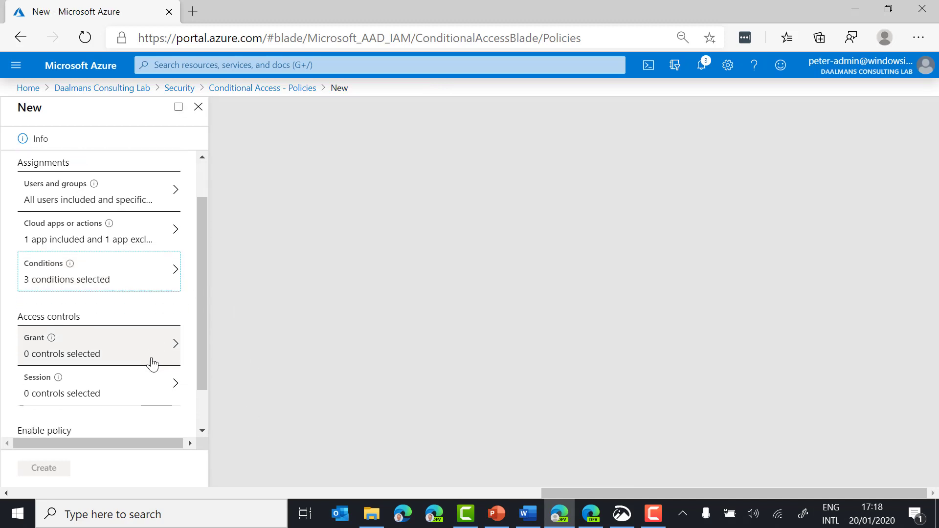
click(89, 318)
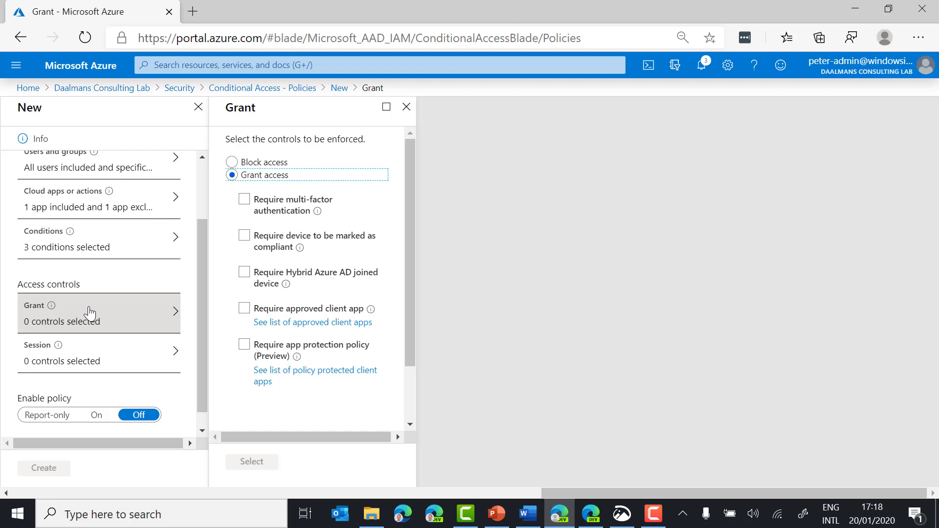
Step: Require a device marked as compliant and create the policy, which is listed as Off
click(246, 237)
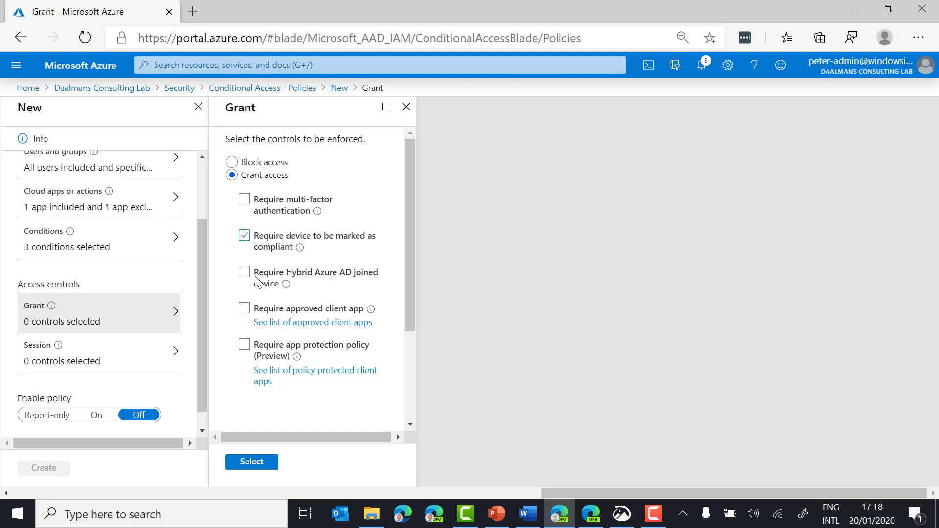
click(250, 462)
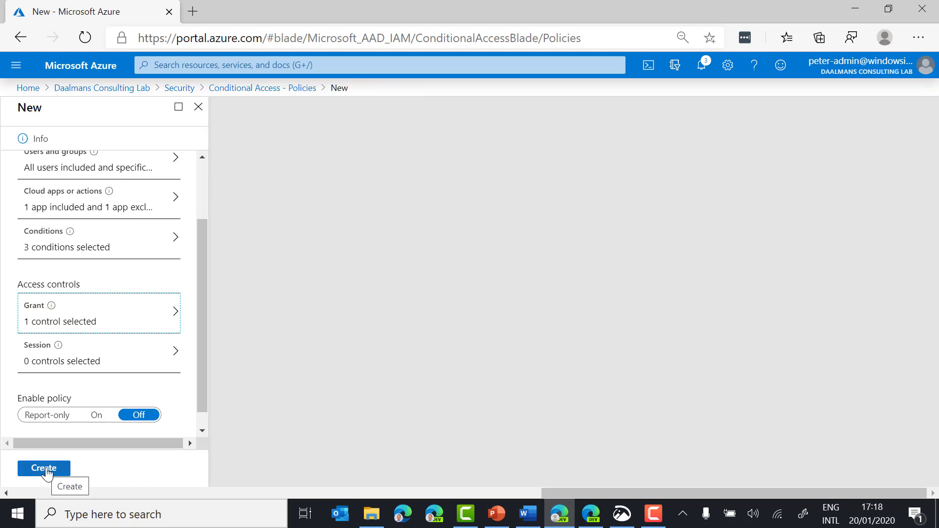
click(45, 468)
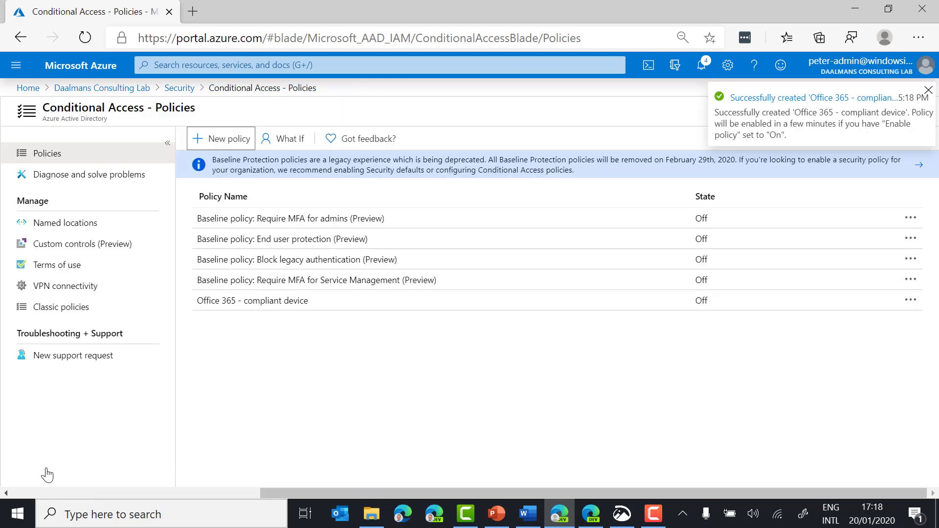
Step: Start a new policy named 'Exchange Online - App Prot WE' assigned to all users
click(225, 142)
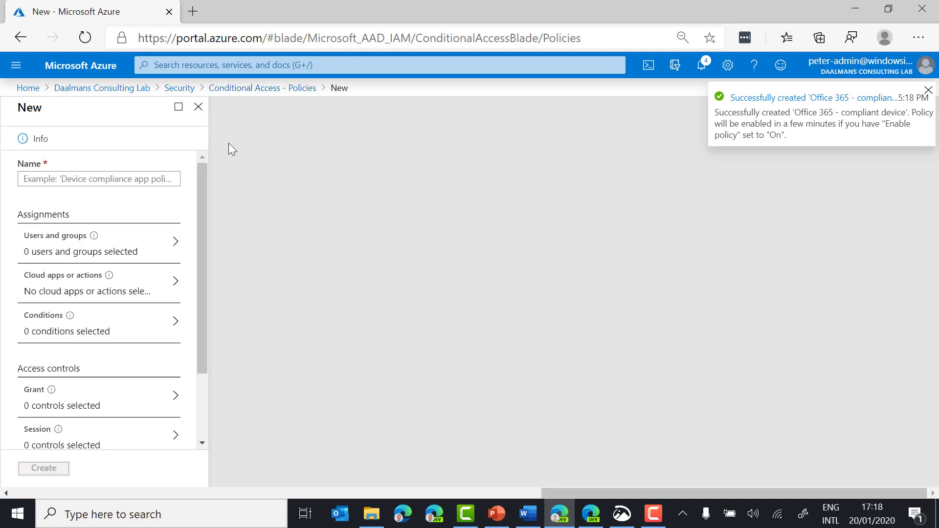
click(101, 179)
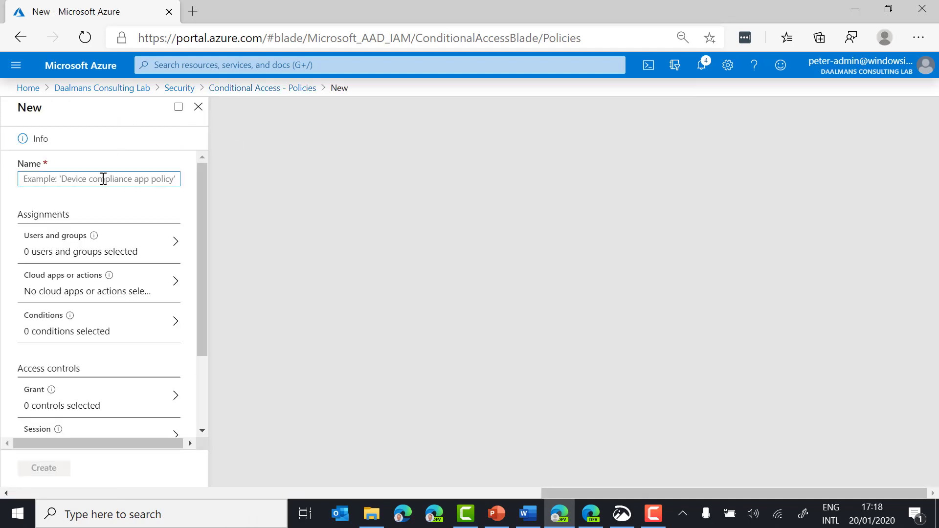
text(Exchnage)
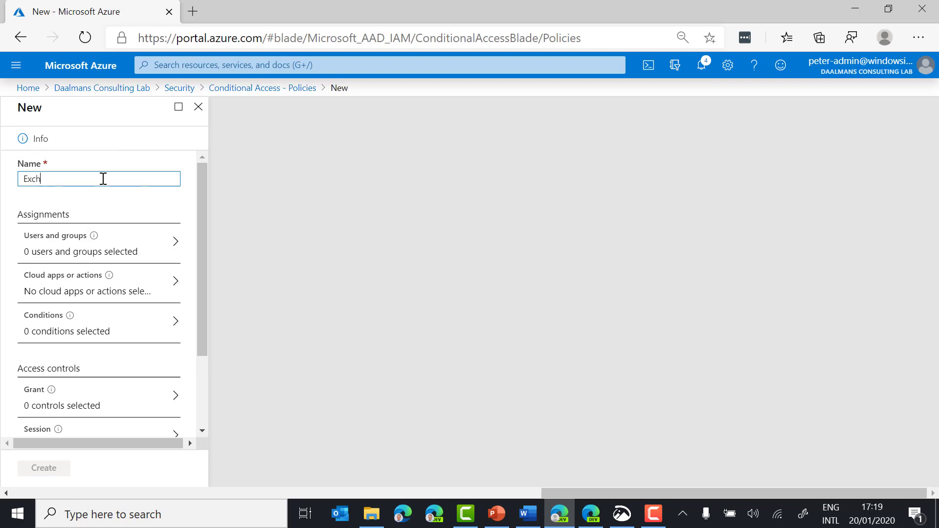
key(BackSpace)
key(BackSpace)
text(ge Online - App Prot WE)
click(152, 245)
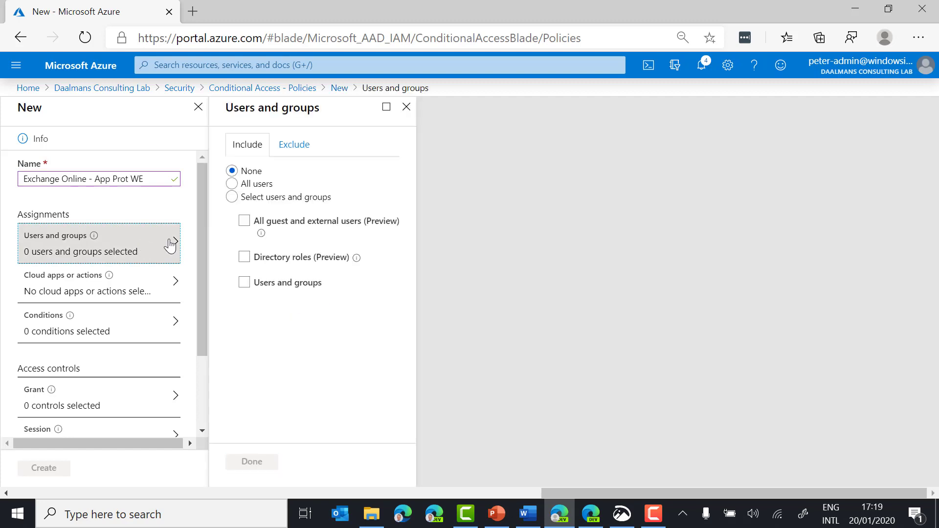
click(258, 184)
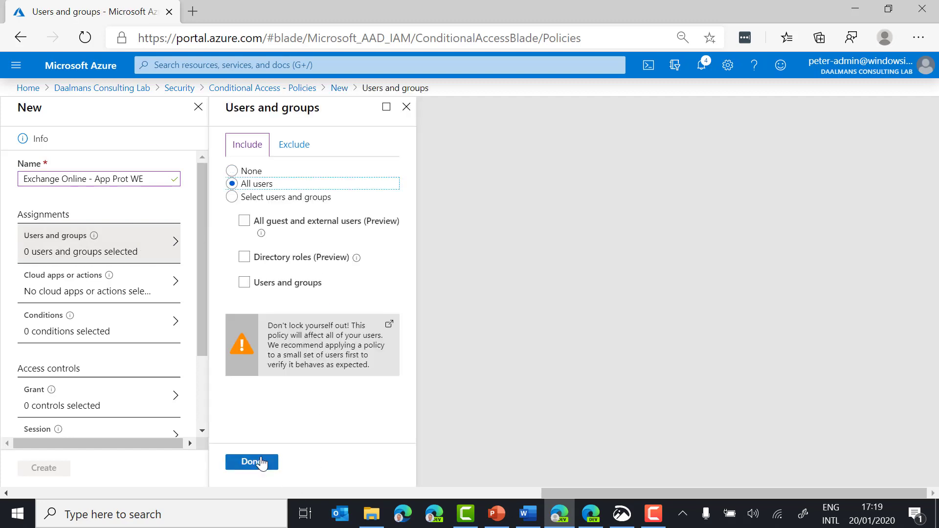
click(259, 462)
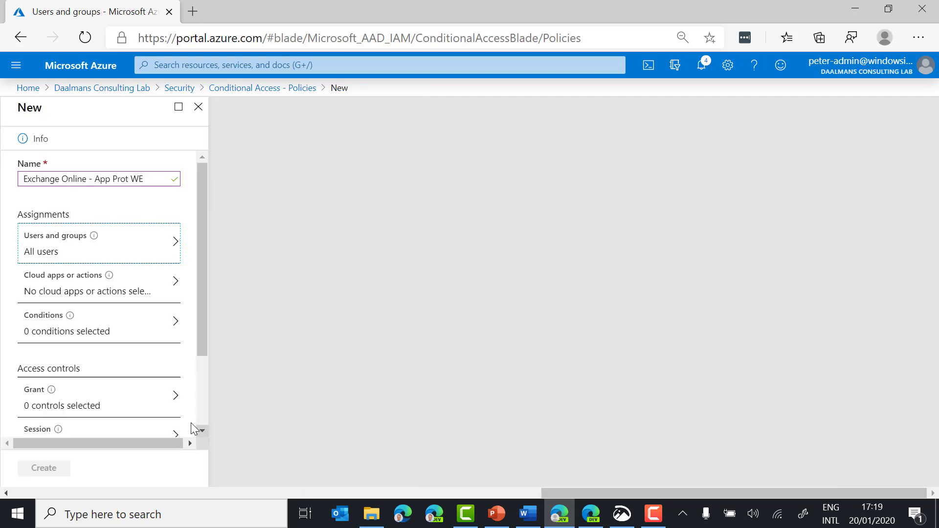
Step: Select Office 365 Exchange Online as the policy's only cloud app
click(171, 296)
click(257, 248)
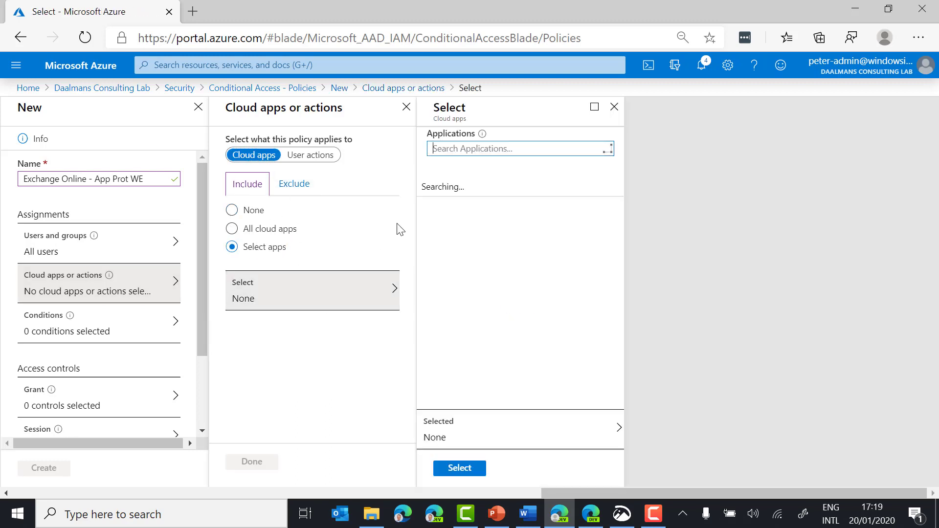
text(exch)
click(478, 239)
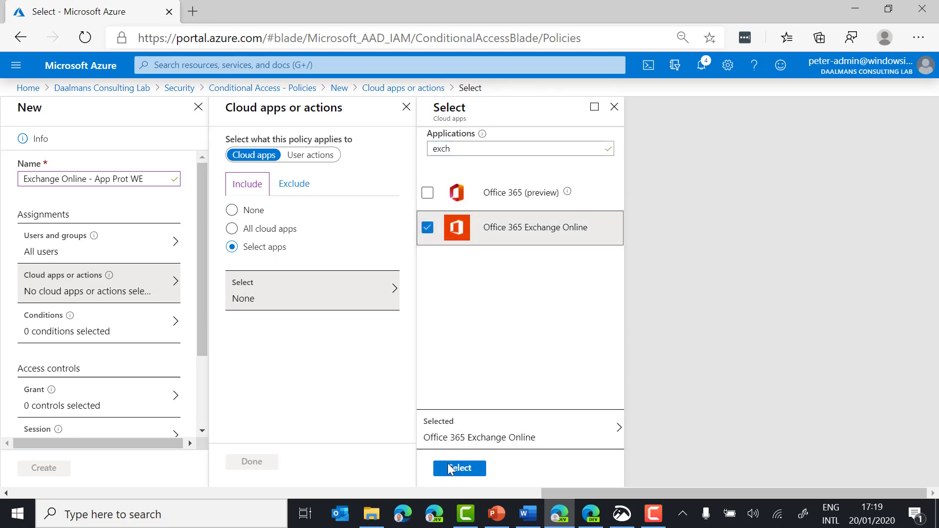
click(450, 470)
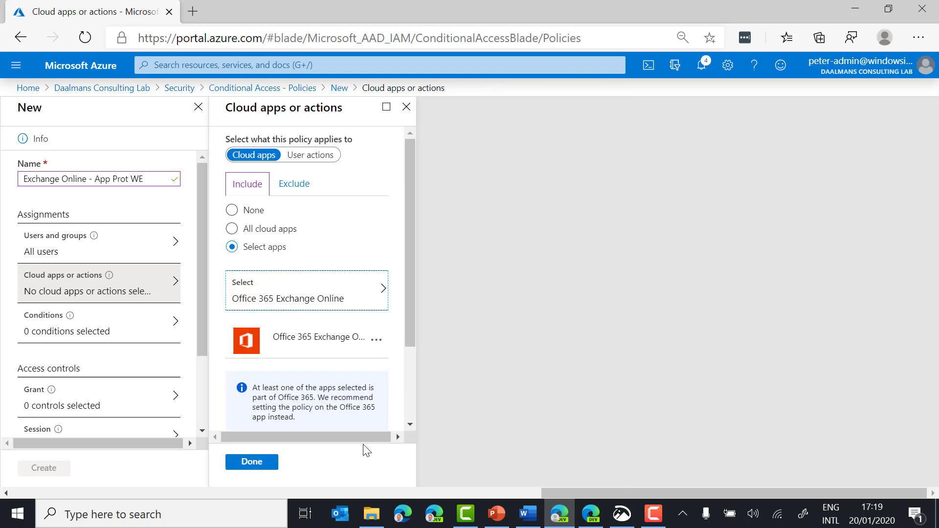
click(113, 329)
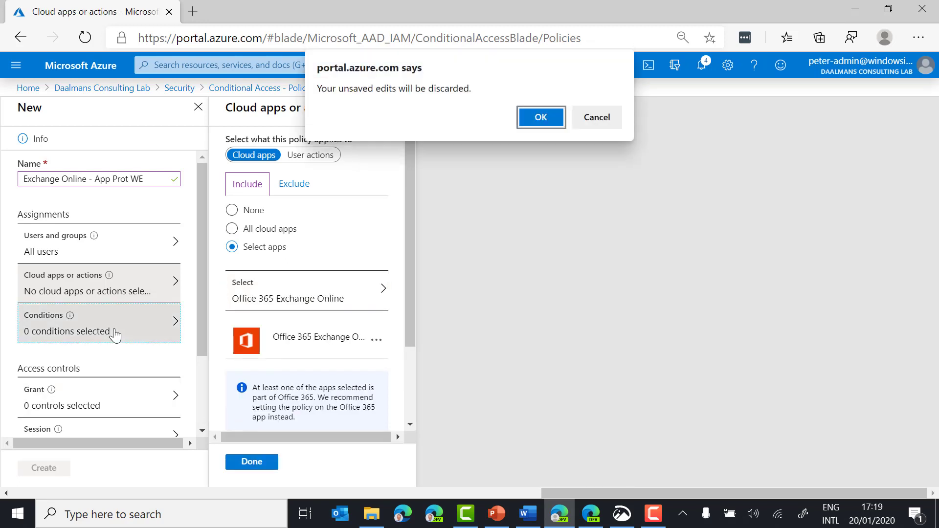
click(602, 120)
click(261, 462)
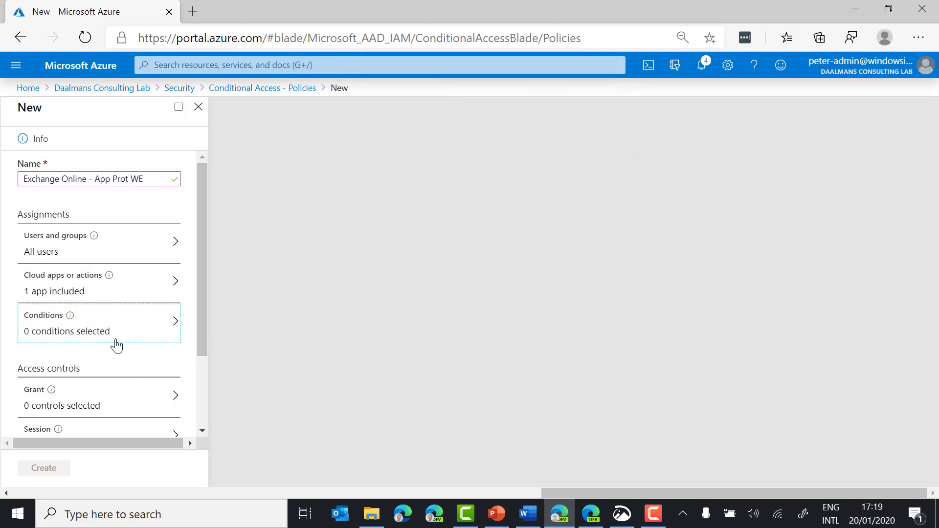
click(120, 337)
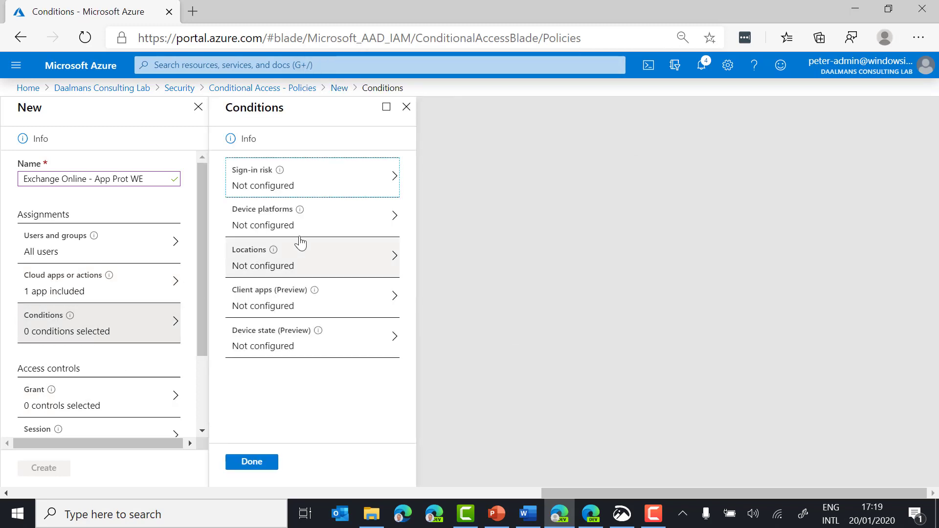
Step: Turn on the device platforms condition, including only Android and iOS
click(331, 234)
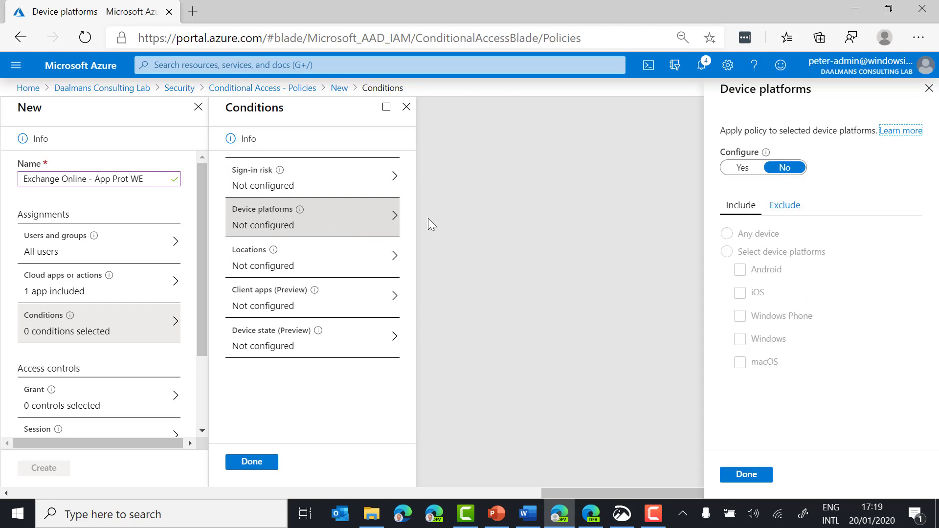
click(743, 168)
click(727, 252)
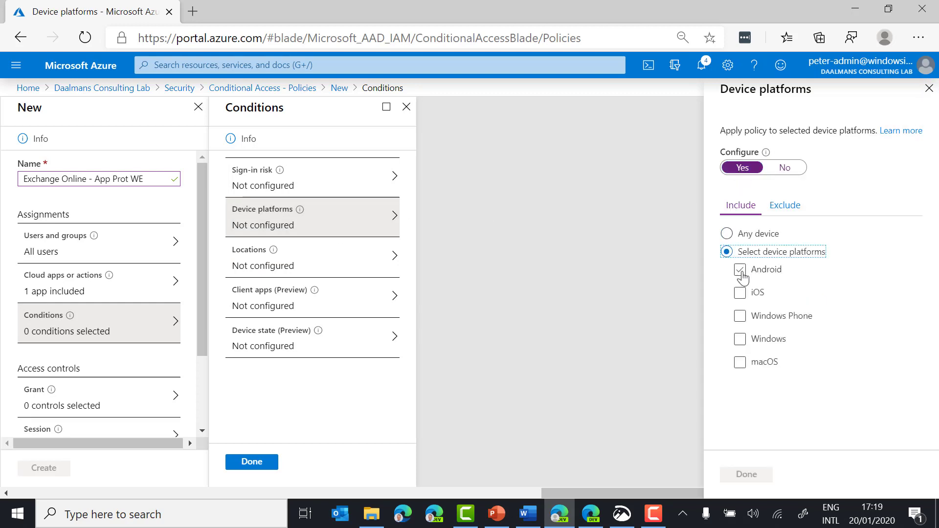
click(741, 270)
click(740, 292)
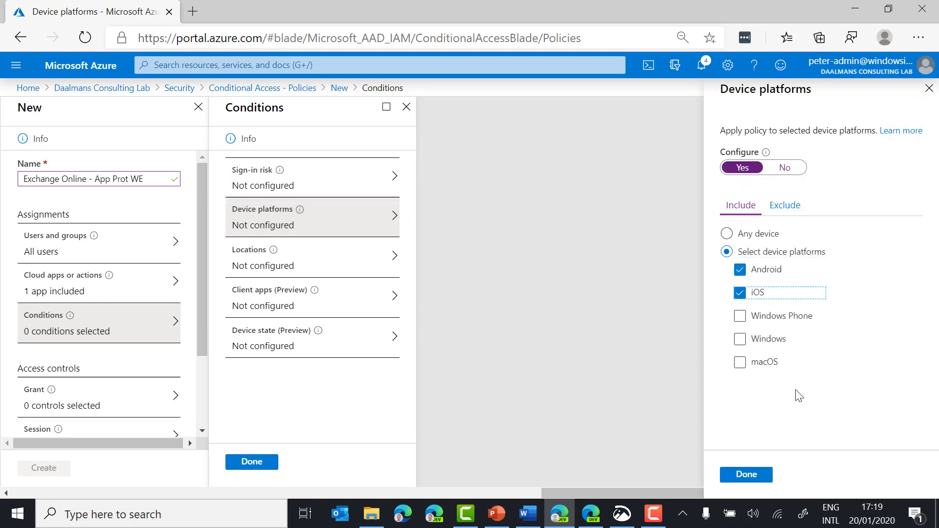
click(758, 477)
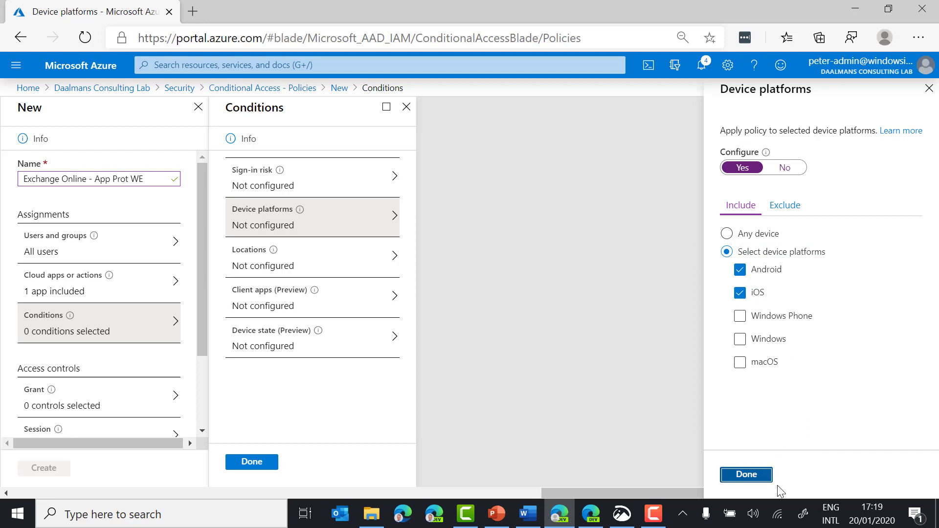
Step: Apply at any location and limit client apps to browser and modern authentication clients
click(299, 270)
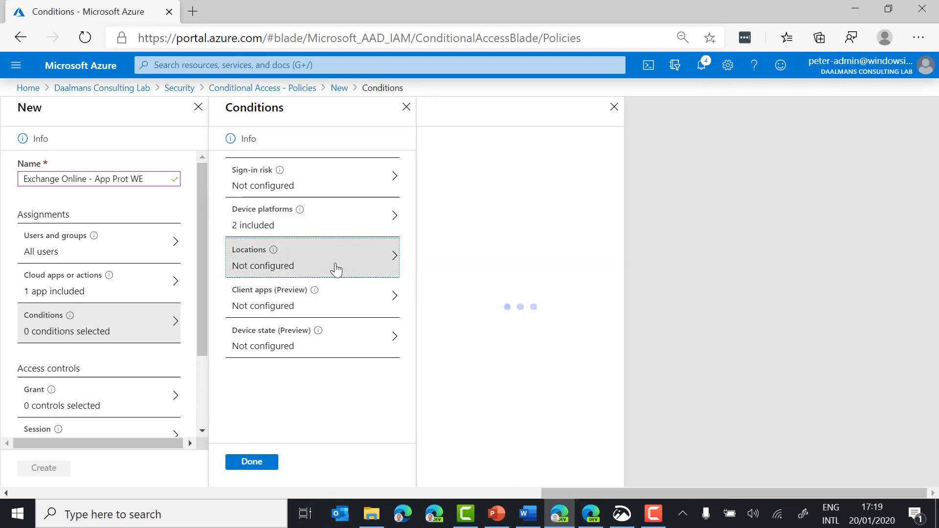
click(456, 190)
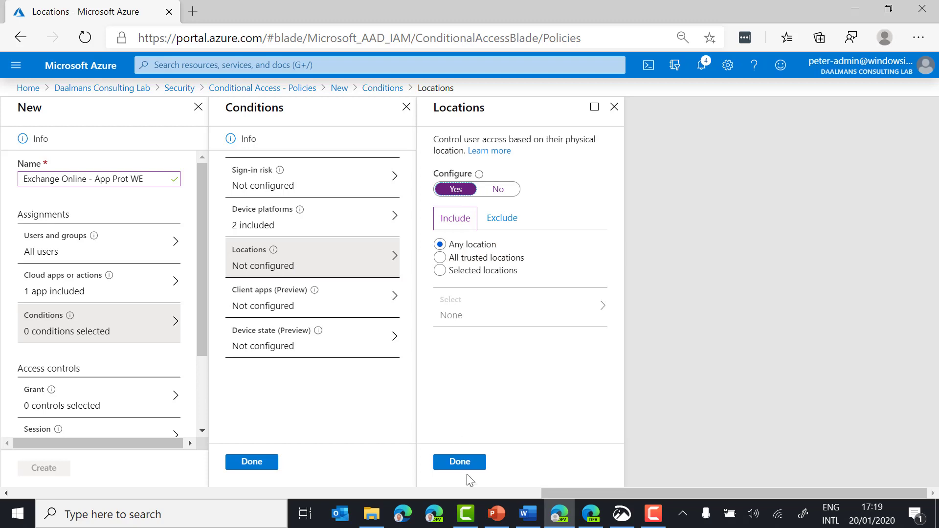
click(462, 462)
click(351, 299)
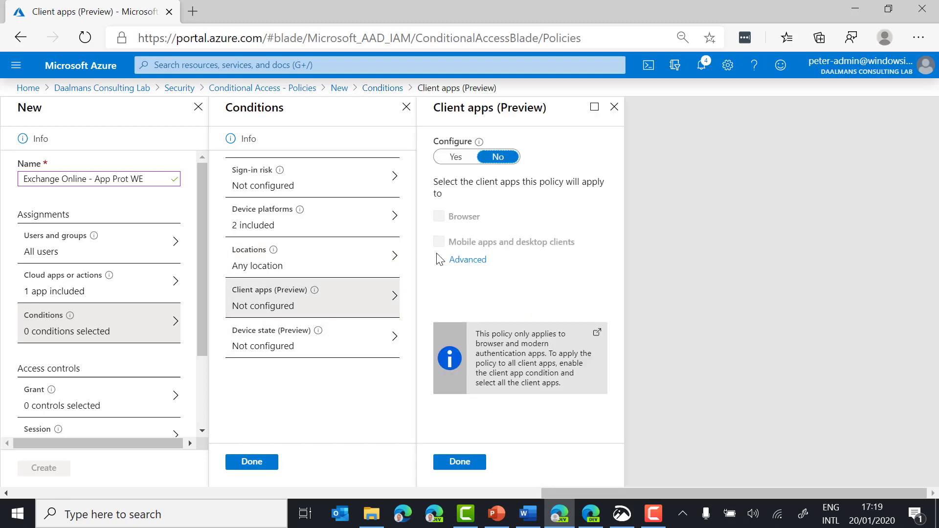
click(451, 157)
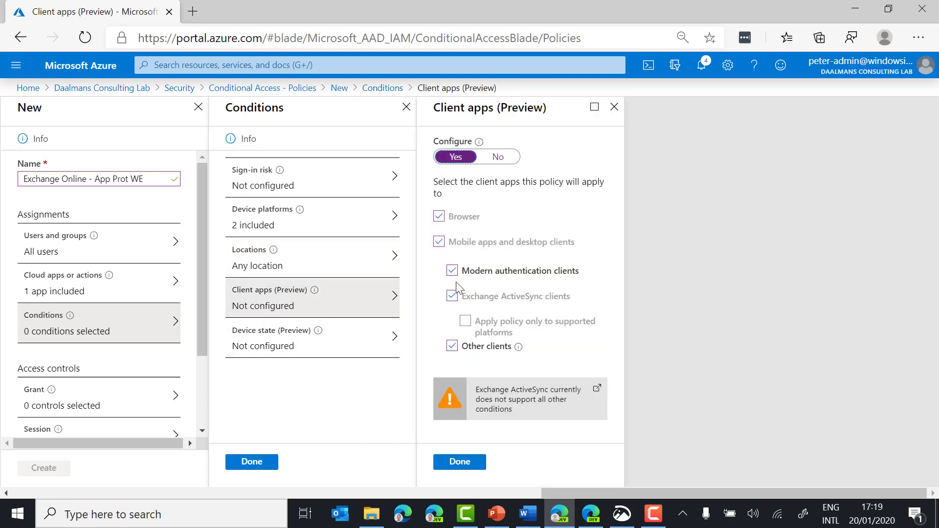
click(452, 296)
click(454, 322)
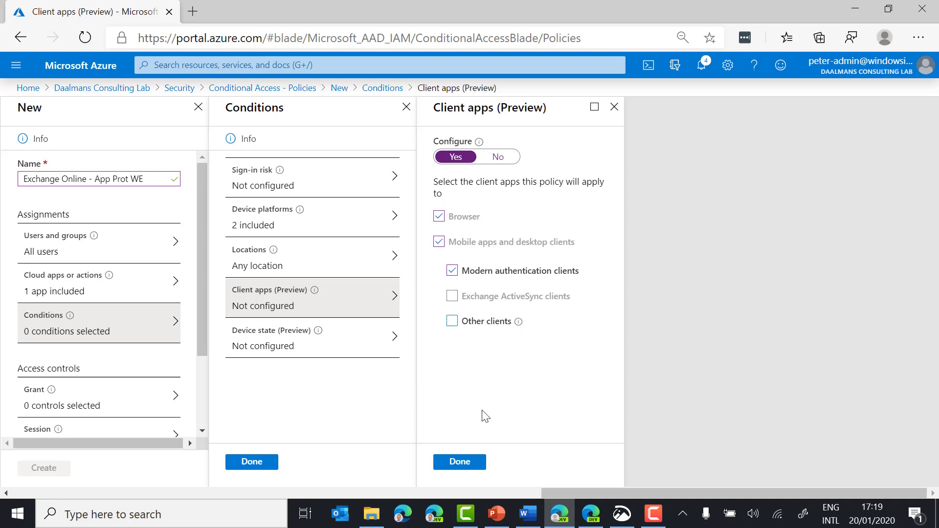
click(471, 464)
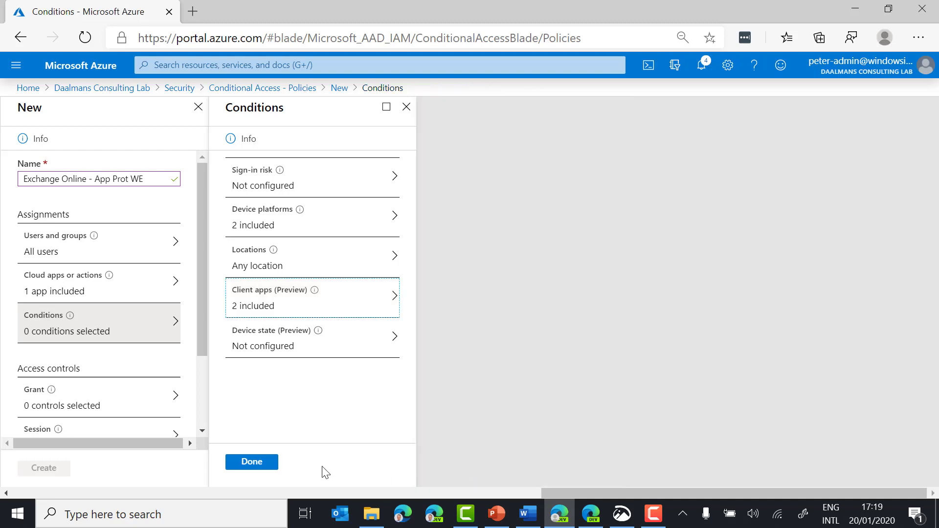
click(263, 464)
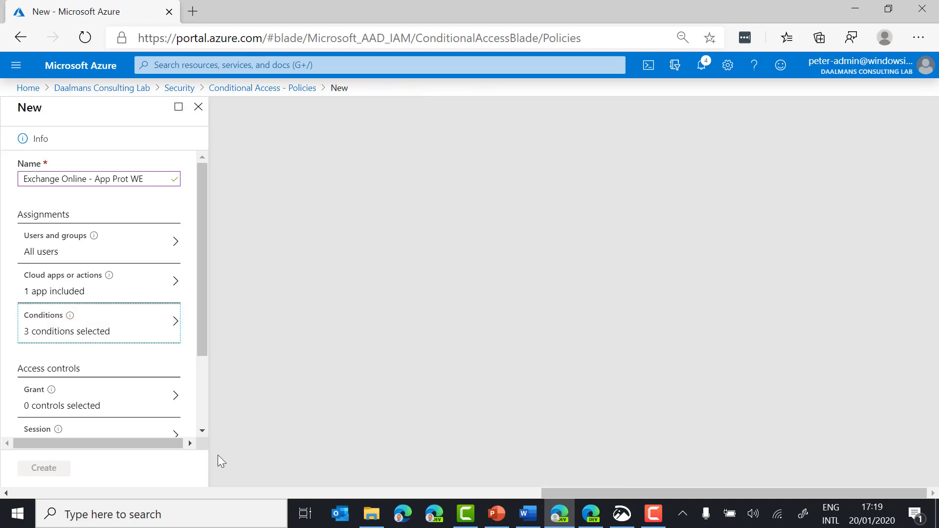
Step: Require an approved client app and app protection policy, switch the policy On, and create it
click(112, 392)
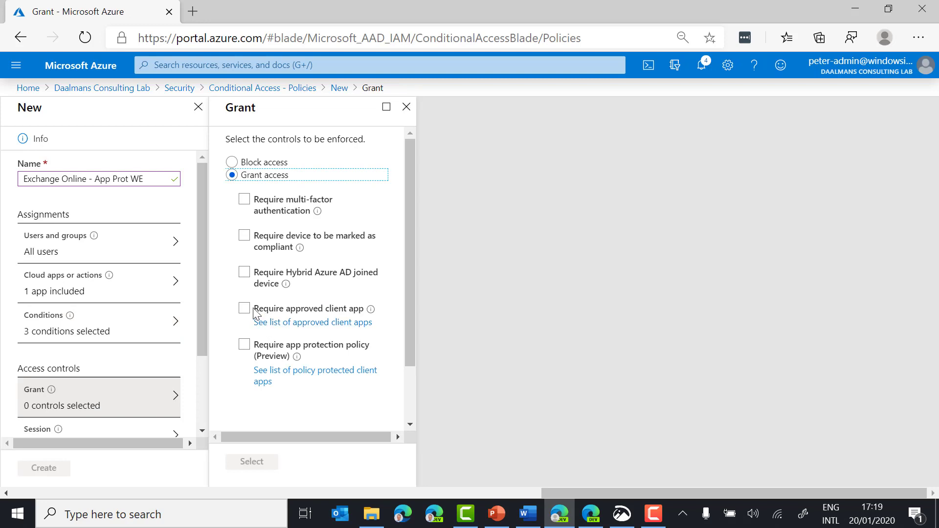
click(320, 316)
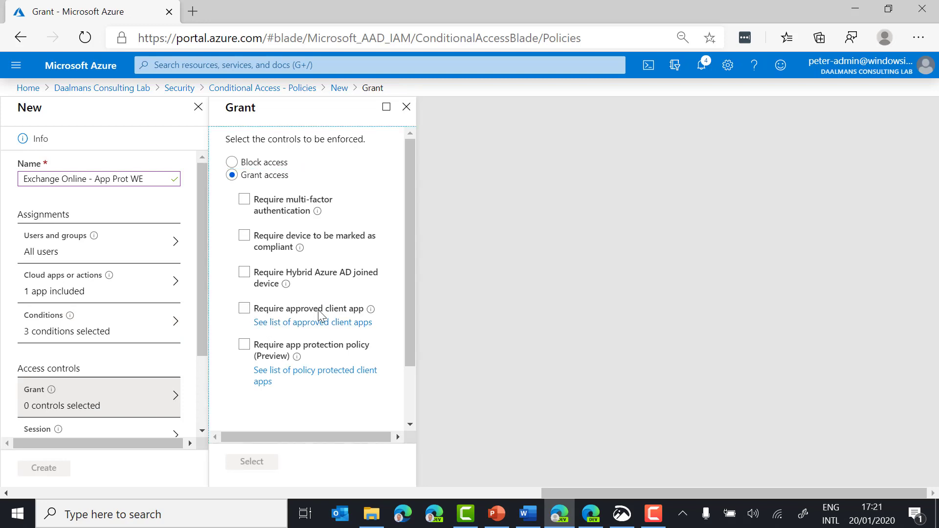
click(259, 312)
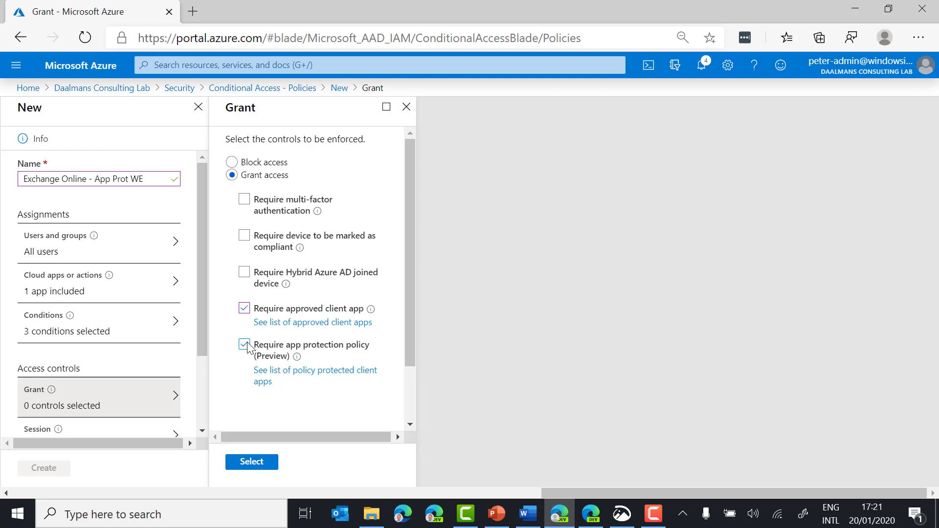
click(252, 463)
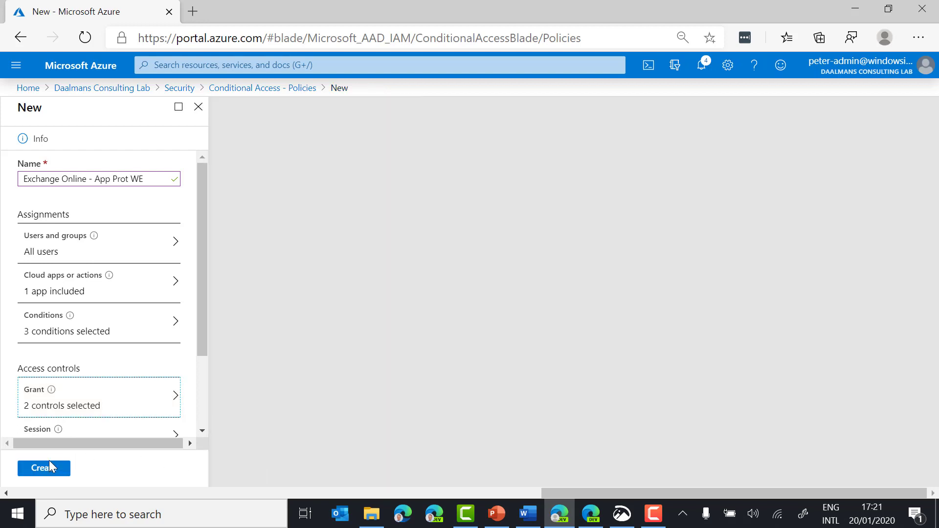
scroll(84, 426, down, 3)
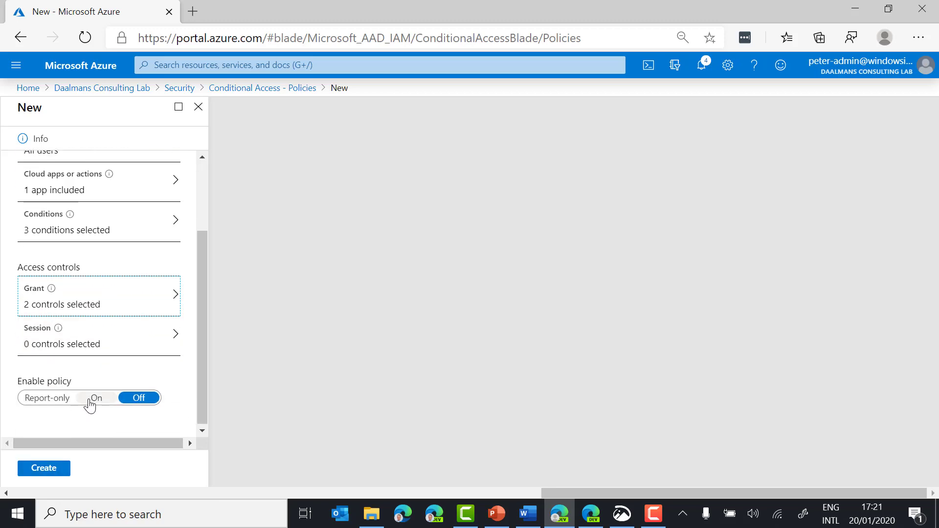
click(89, 399)
click(38, 467)
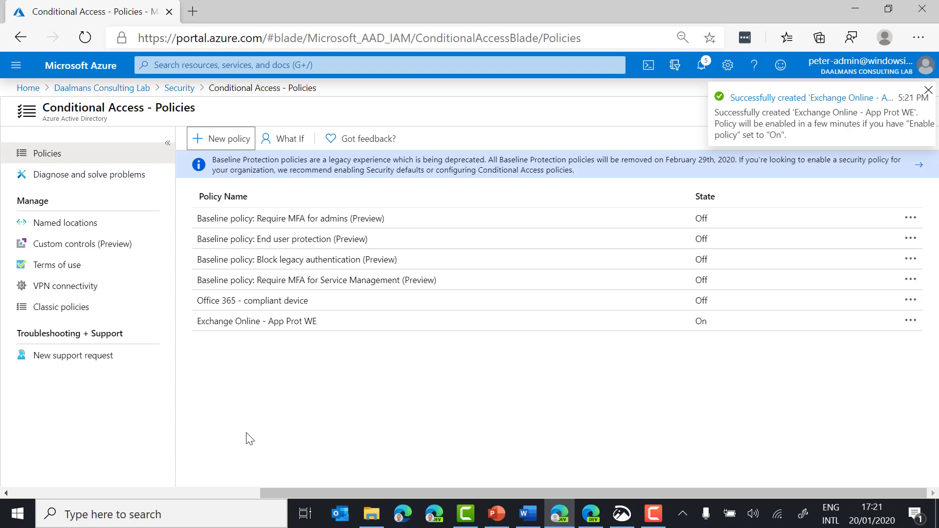
Step: Sign in at portal.office.com in Edge with the test user's e-mail and password, declining to stay signed in
click(594, 520)
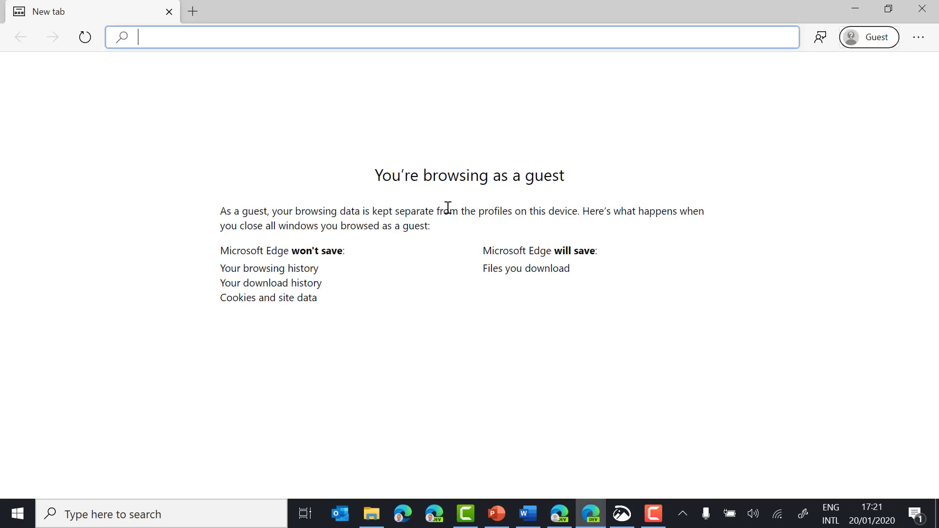
text(port)
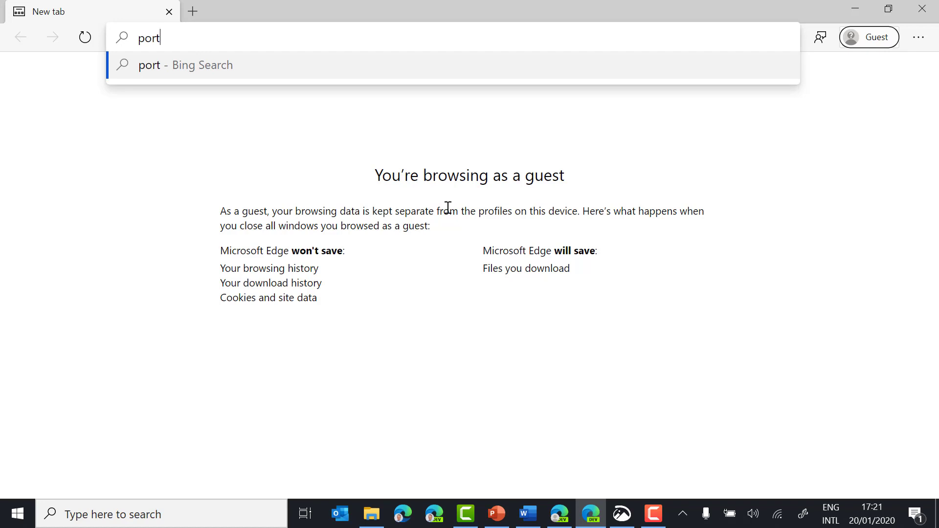
text(al.office.)
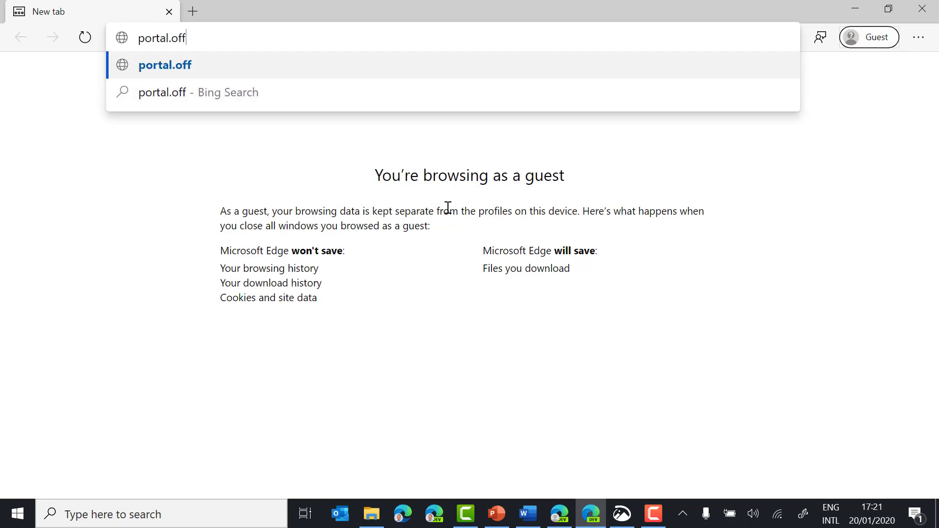
text(com)
key(Return)
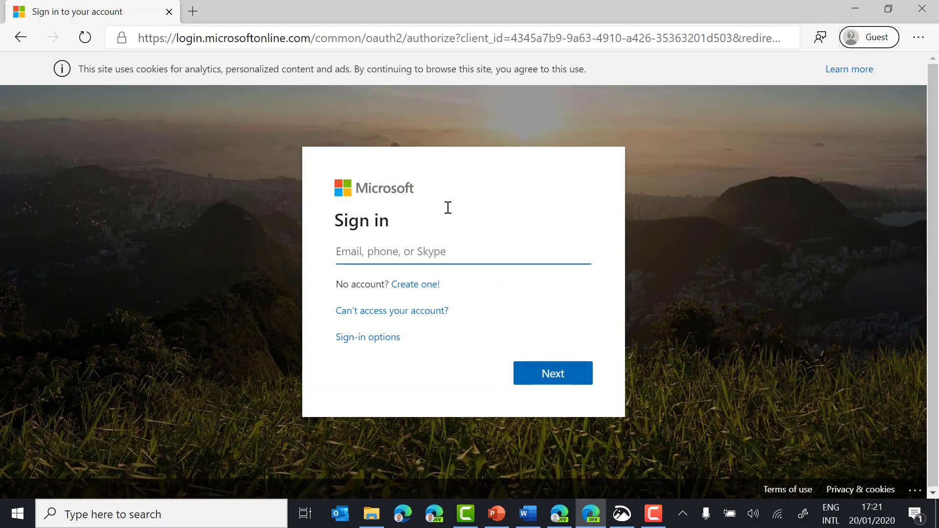
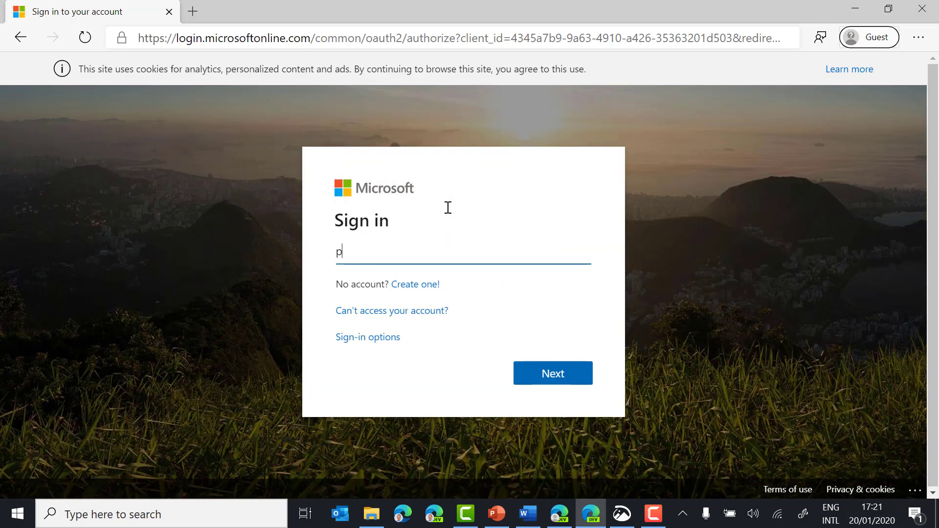
key(Return)
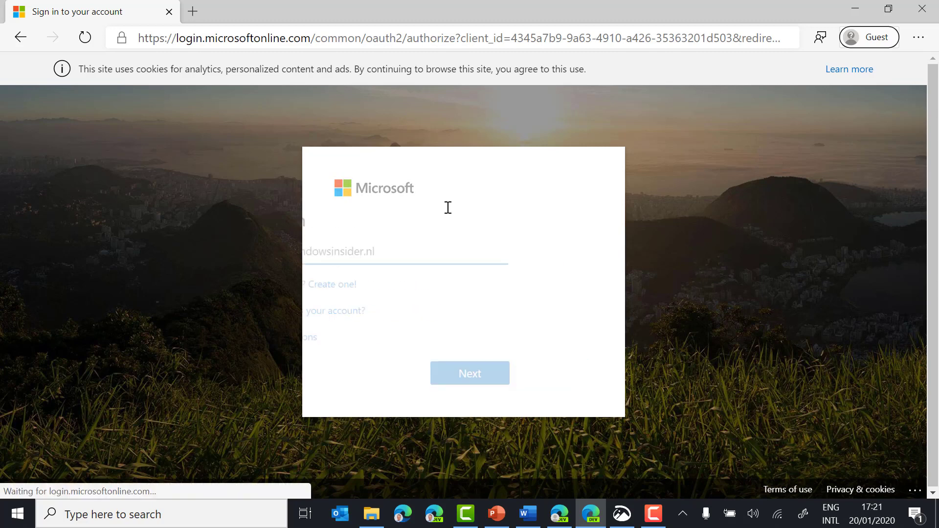
text(•)
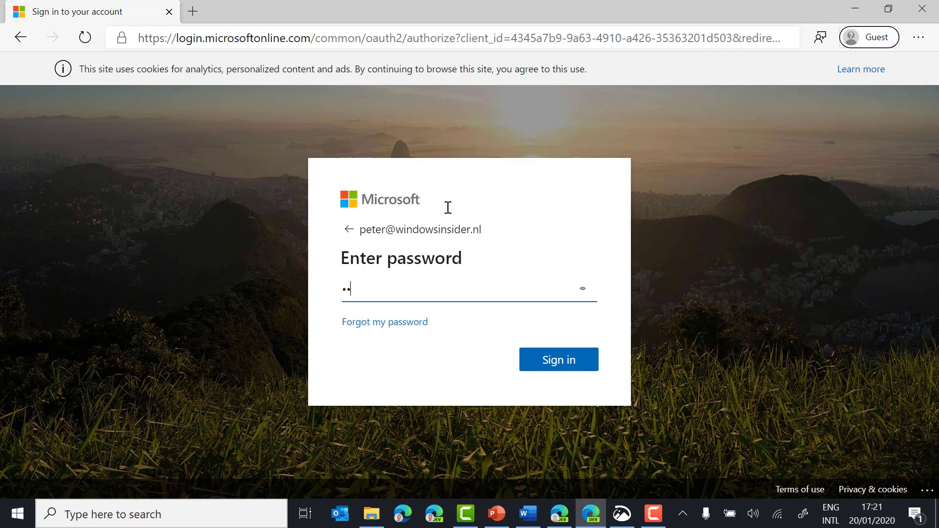
key(Return)
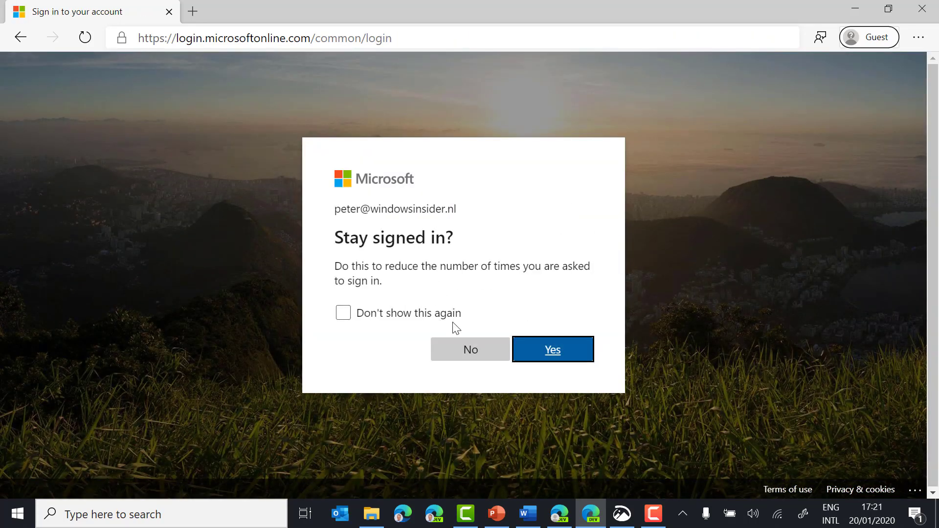
click(462, 350)
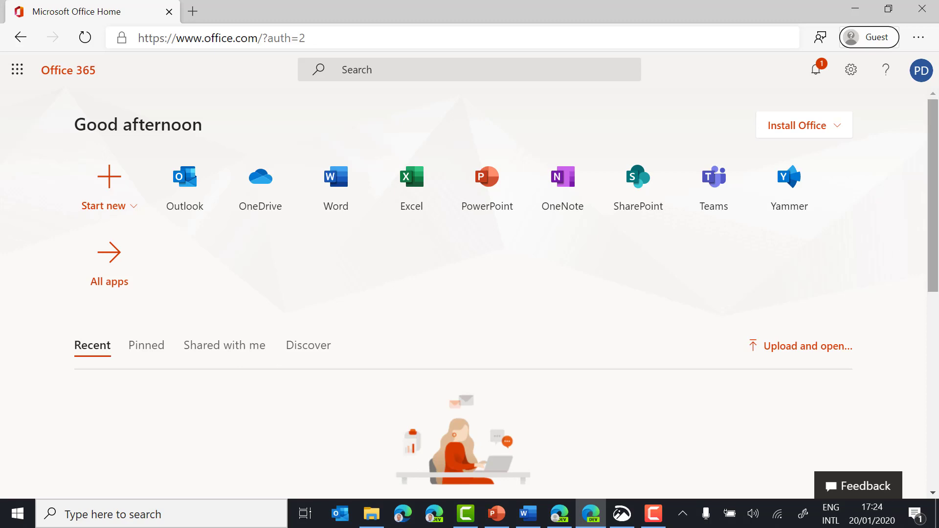
Step: Sign the test user out of Office 365 and switch back to the Azure portal window
drag(936, 262, 936, 460)
scroll(228, 230, up, 10)
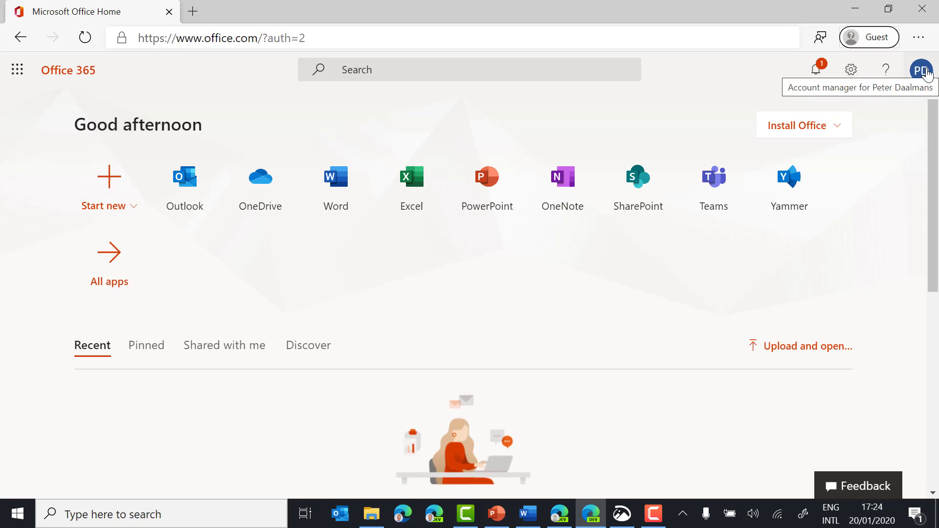
click(926, 72)
click(816, 221)
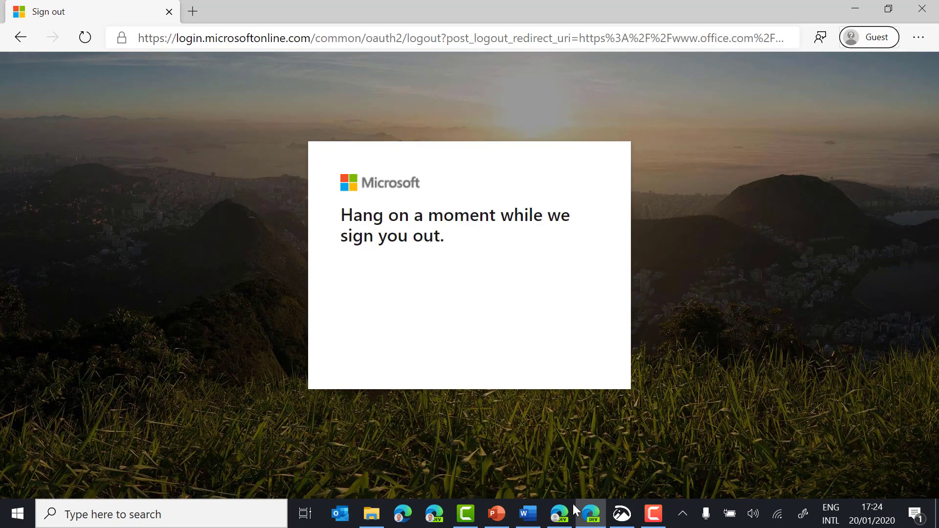
mouse_move(572, 519)
click(512, 472)
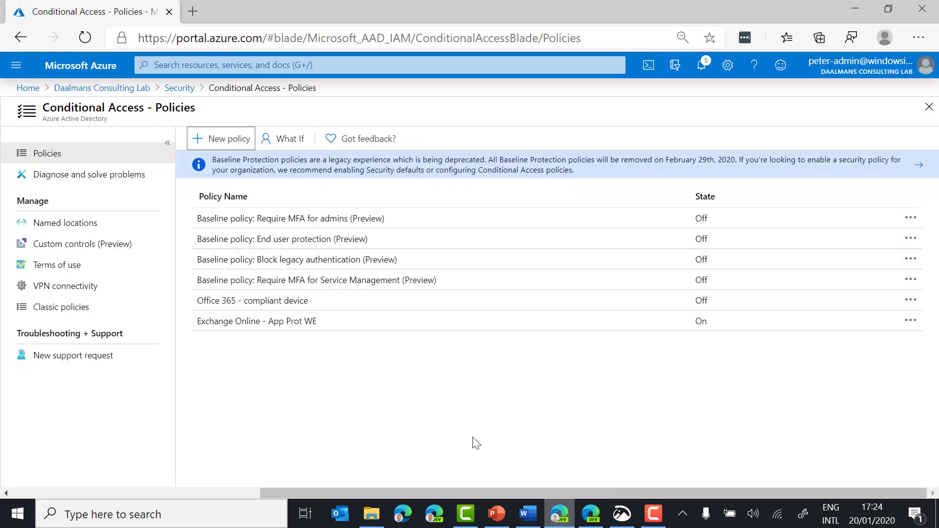
Step: Turn on and save the 'Office 365 - compliant device' policy, then bring up the Office 365 sign-in window
click(390, 302)
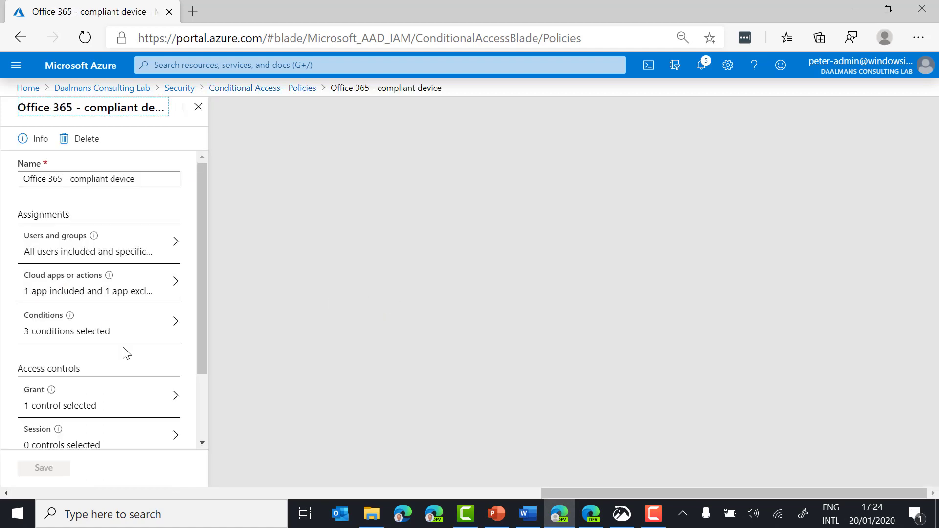
scroll(125, 372, down, 3)
click(107, 416)
click(44, 468)
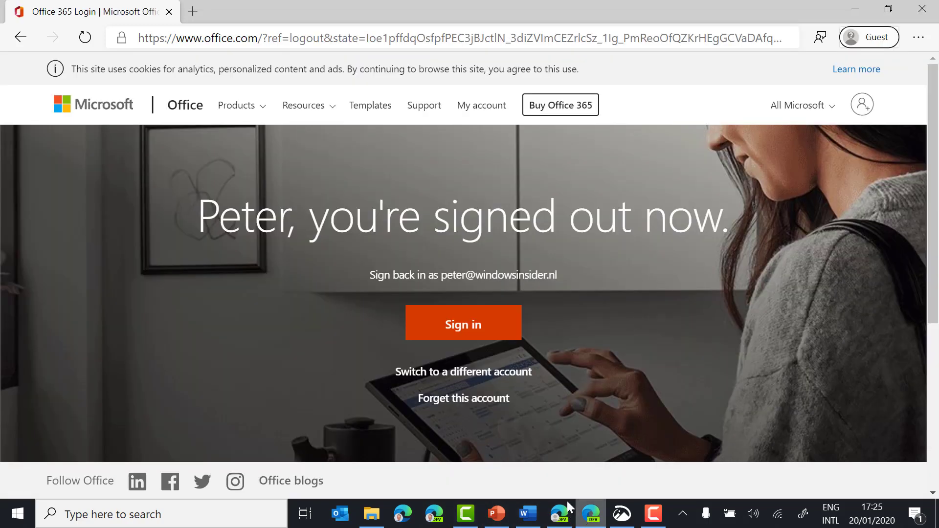
click(591, 514)
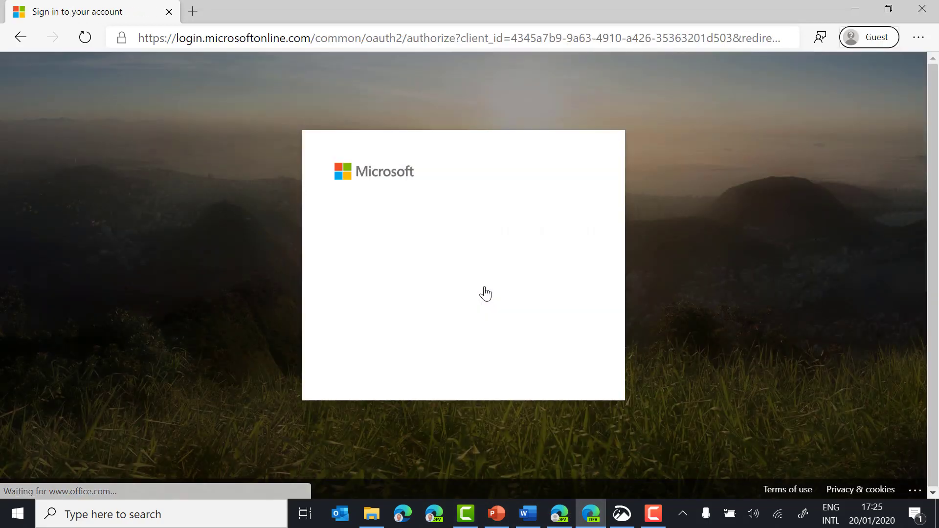
Step: Submit the account password, expand the compliant-device block's More details, then switch to Word
text(•••••••)
key(Return)
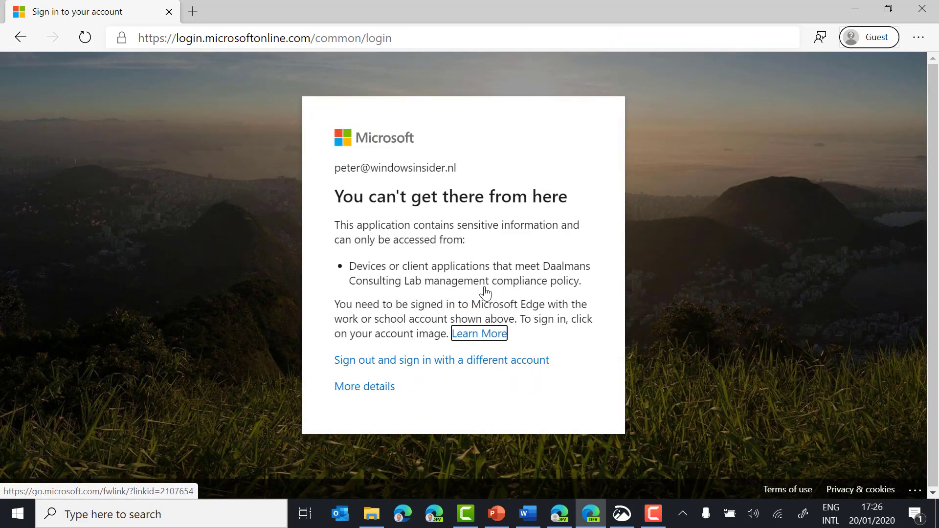
click(344, 388)
scroll(499, 385, down, 1)
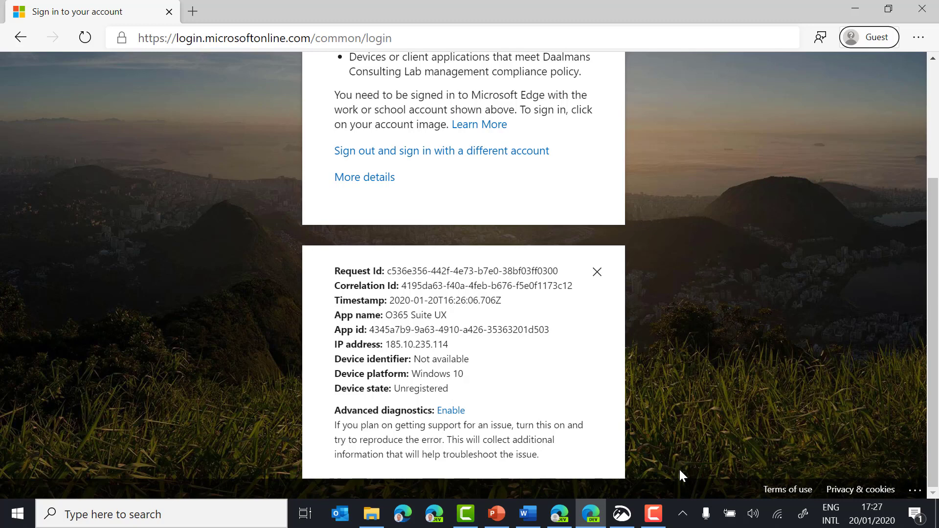
click(535, 521)
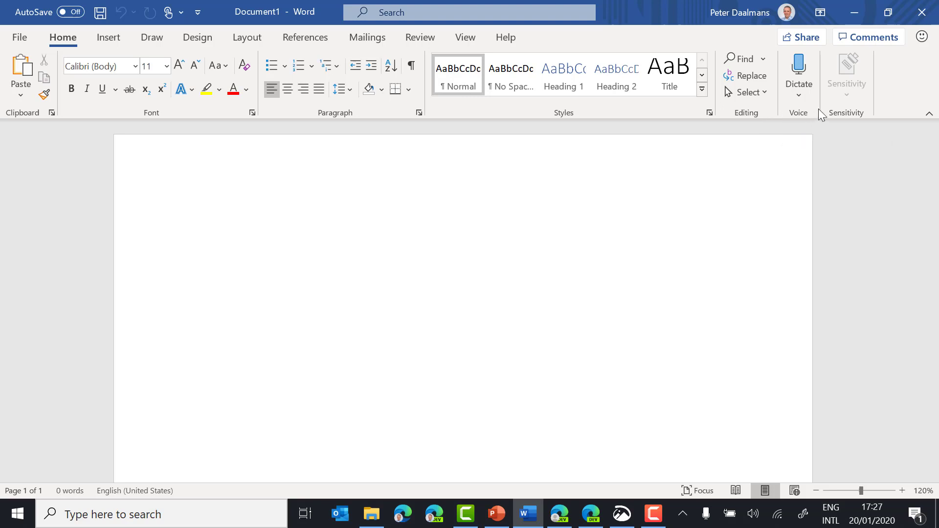
click(789, 13)
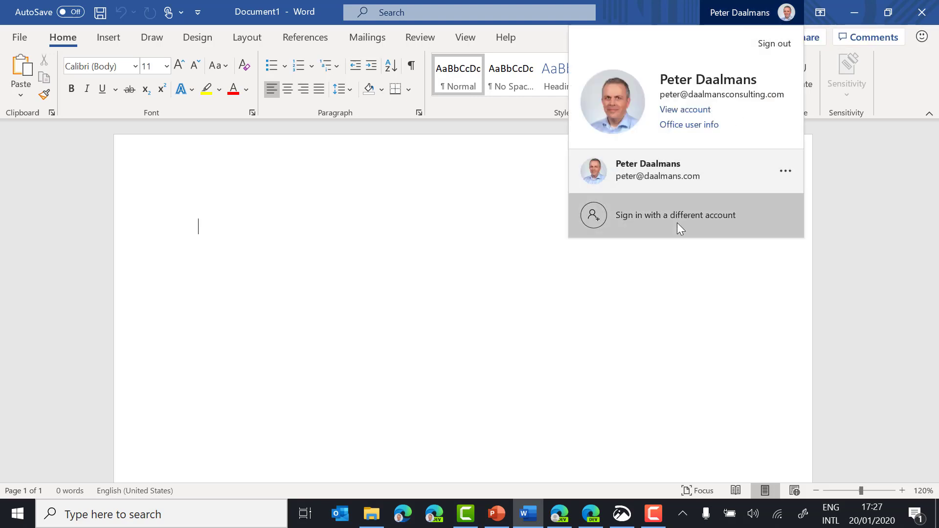
click(679, 227)
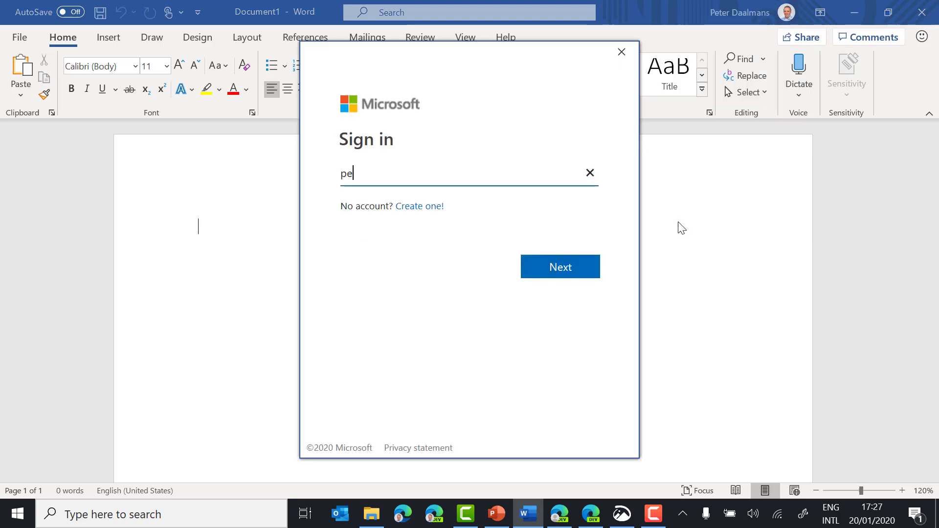
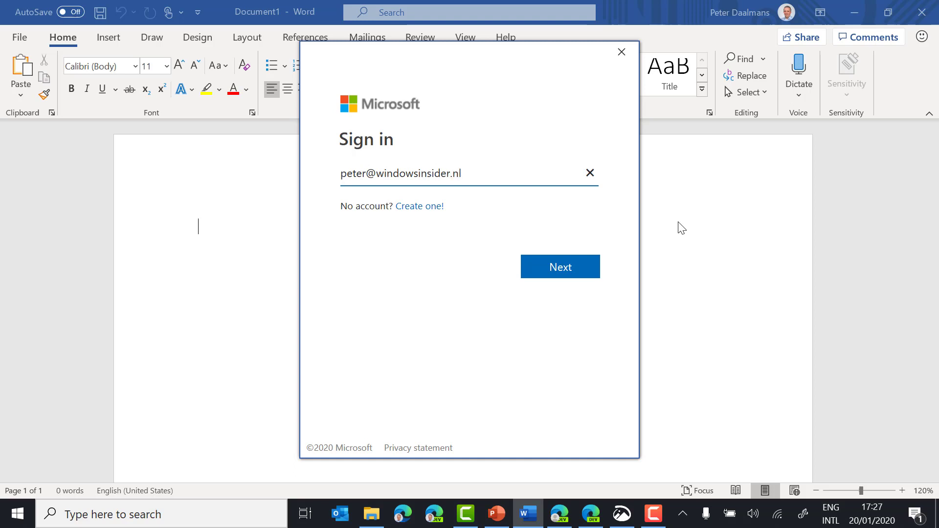
key(Return)
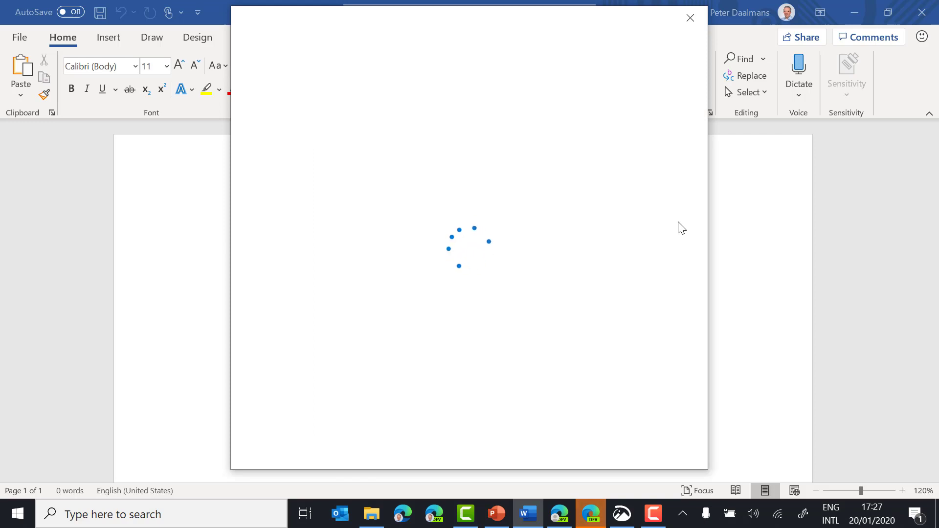
text(••••••••)
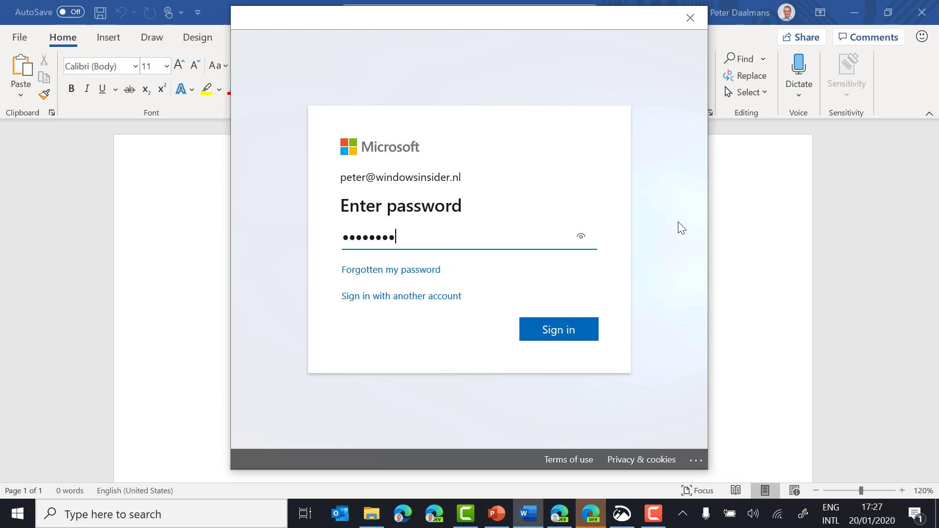
text(•)
key(Return)
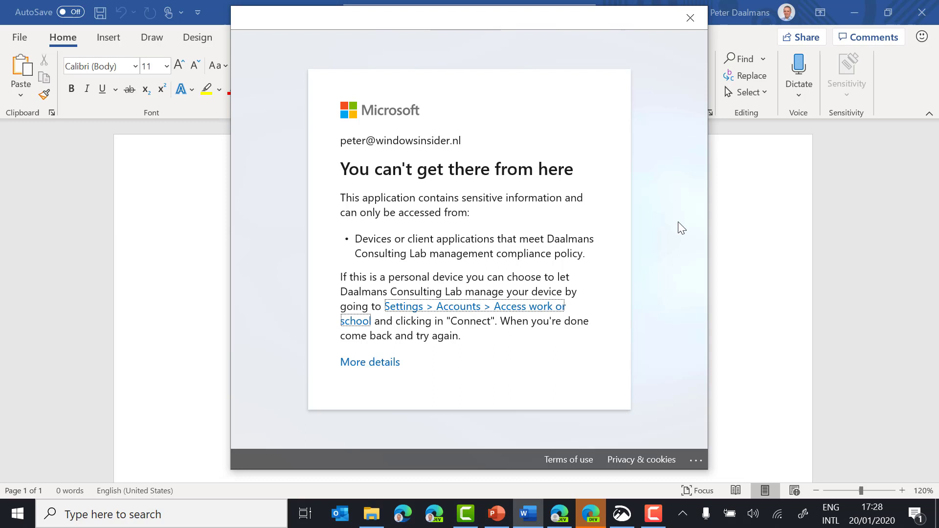
click(690, 22)
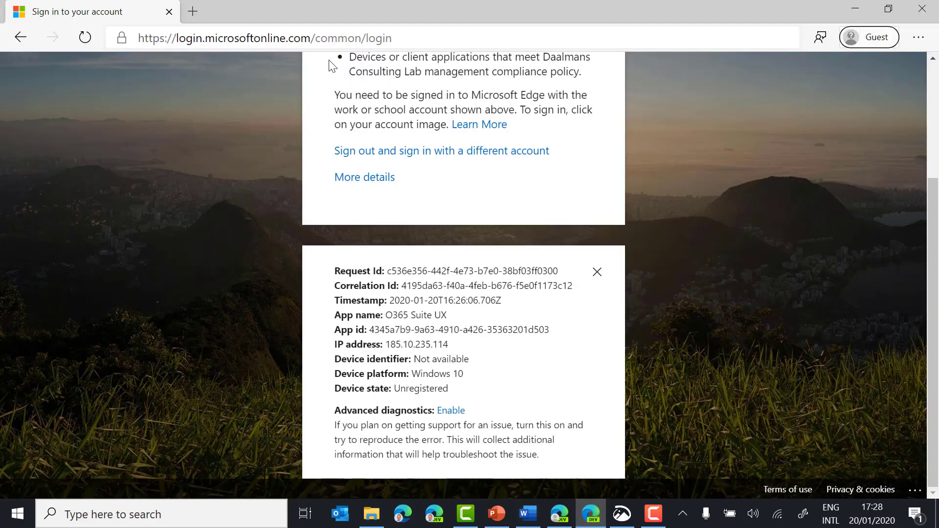
Step: Try signing in to admin.microsoft.com with the work account and password, then return to Azure
click(340, 40)
text(admin)
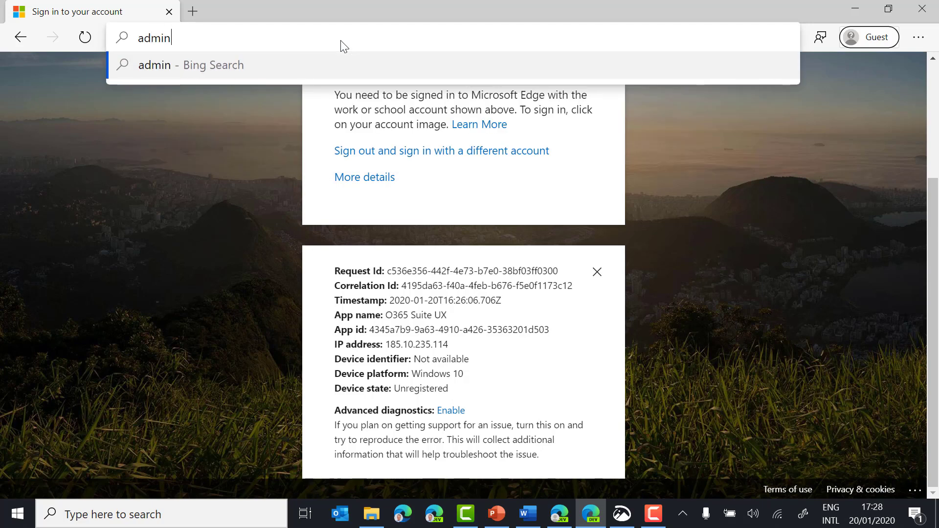
text(.microsoft.com)
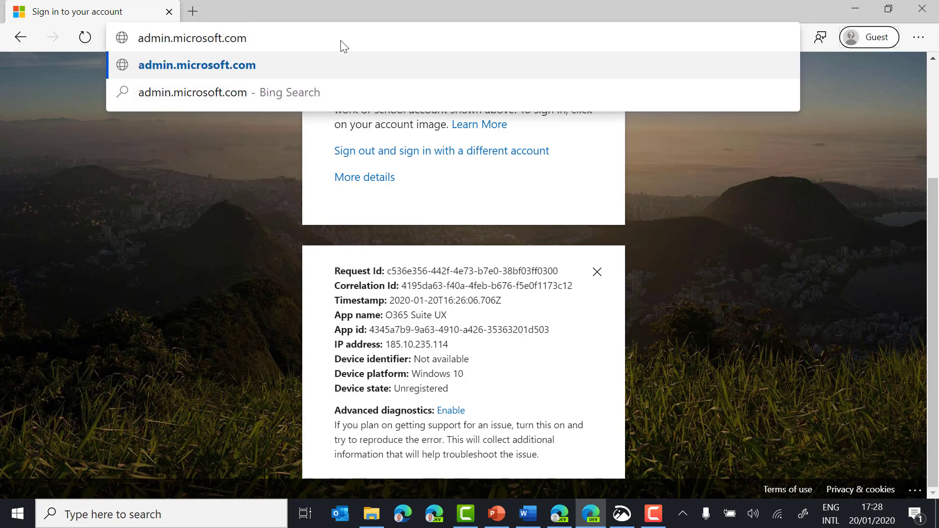
key(Return)
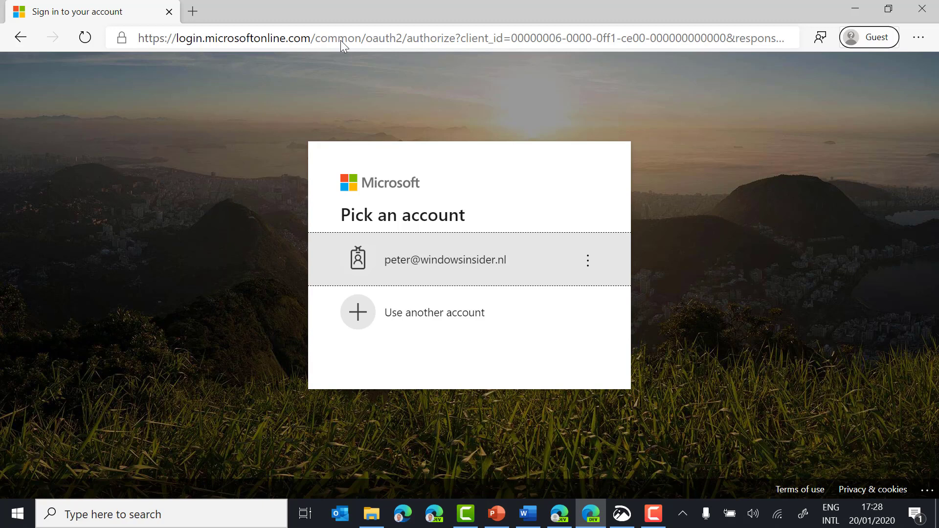
key(Return)
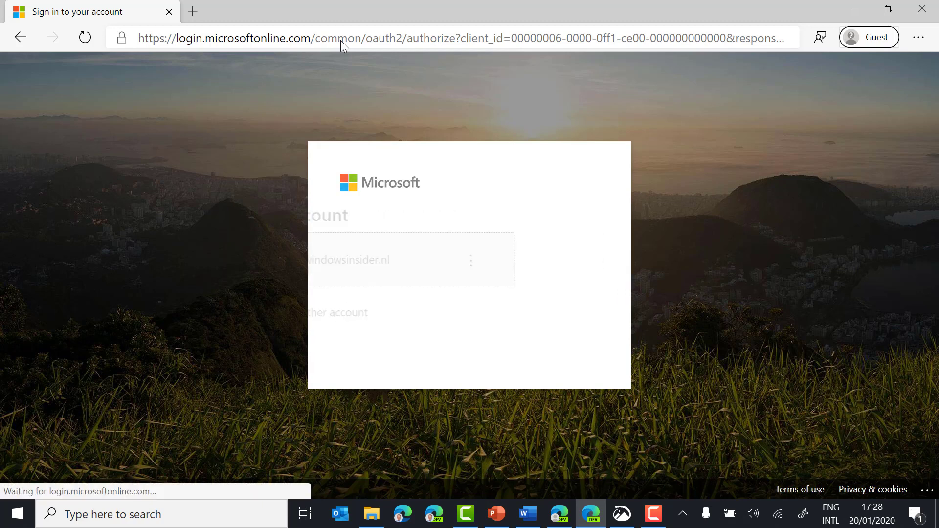
text(•••••••••)
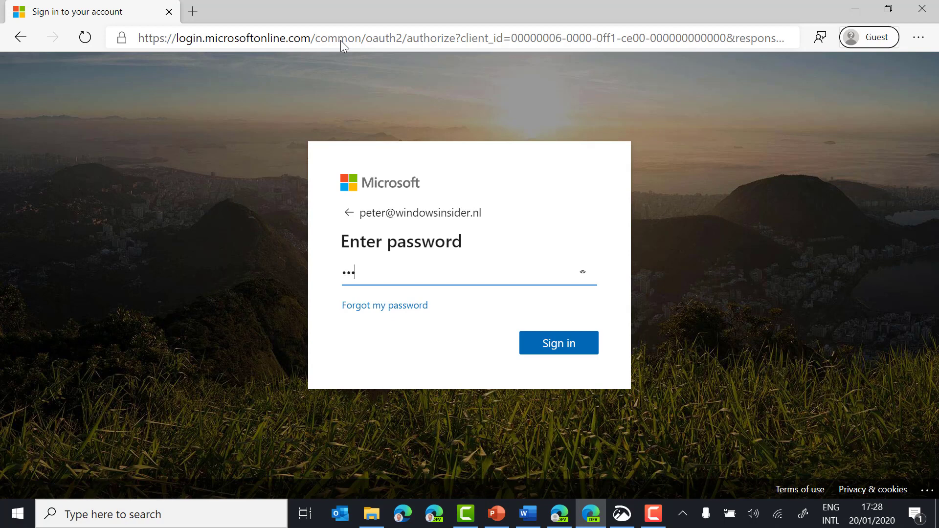
key(Return)
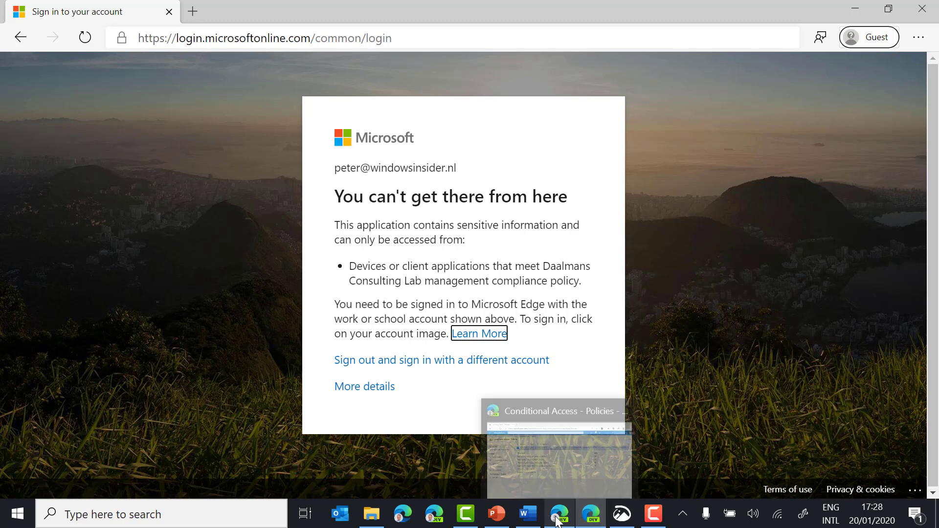
click(504, 450)
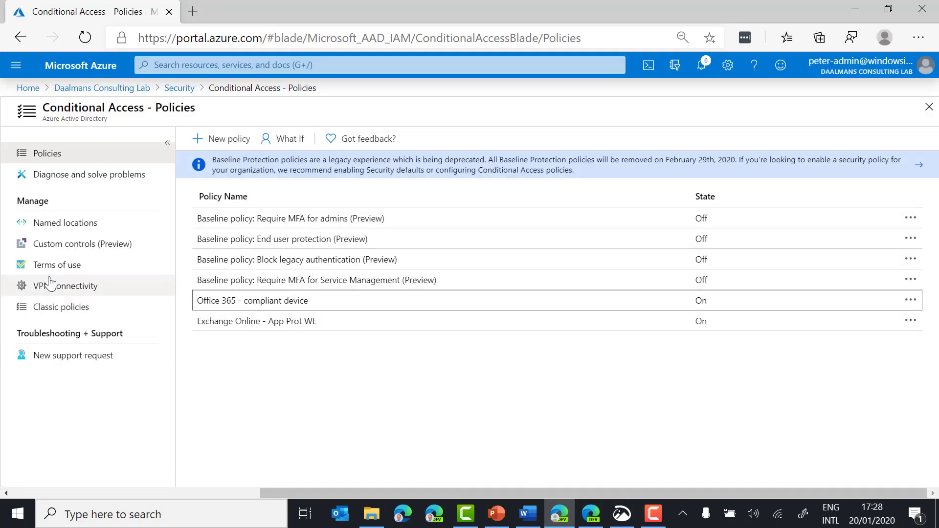
Step: Go to the directory overview and open Monitoring > Sign-ins
click(90, 90)
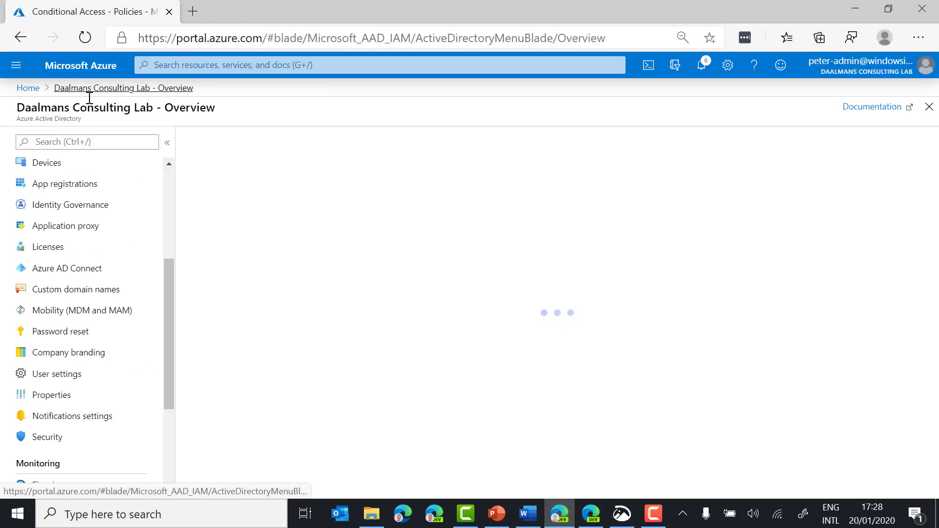
scroll(83, 446, down, 3)
scroll(87, 446, down, 1)
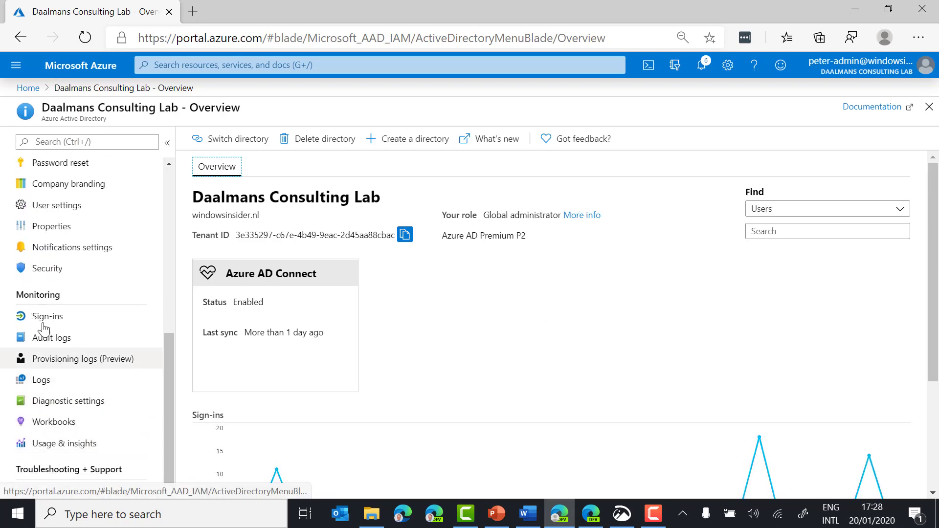
click(48, 317)
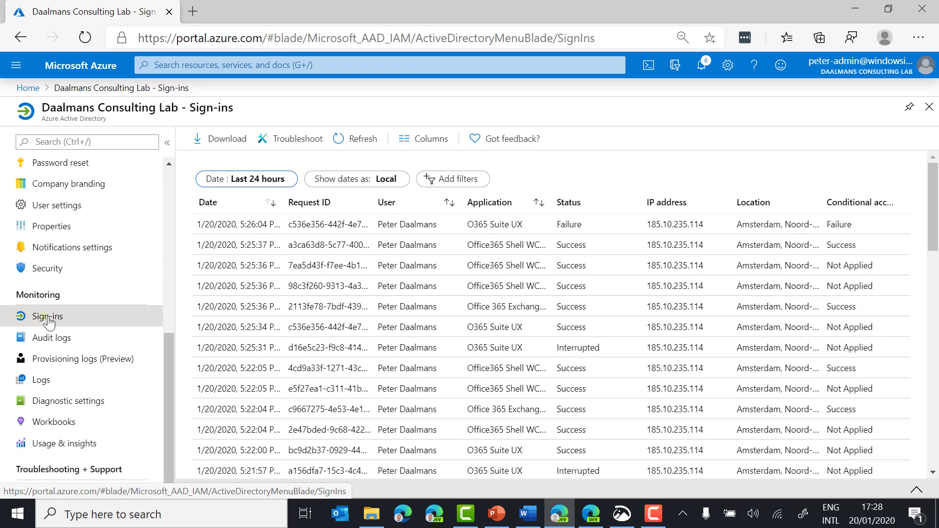
Step: Open the 5:26:04 PM failed sign-in and enlarge its details to show error 53000, compliant device required
click(548, 234)
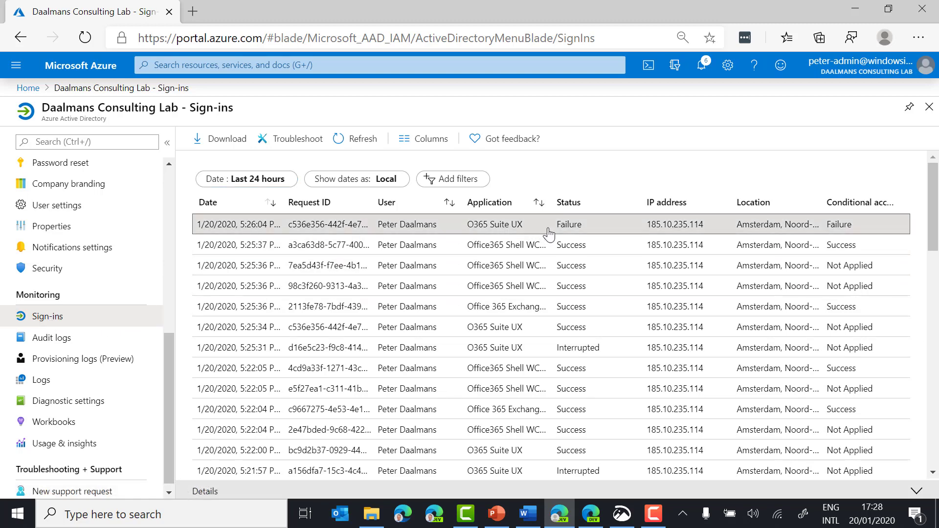
drag(605, 326, 606, 206)
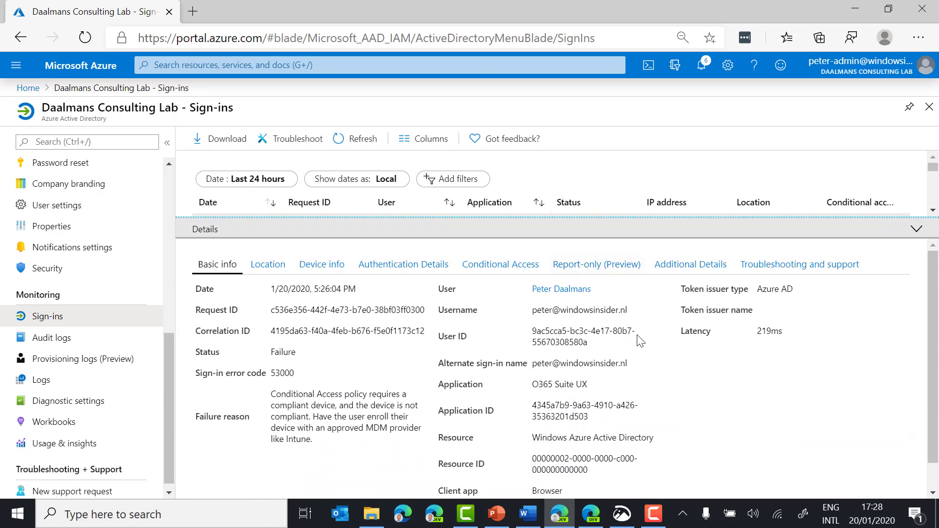
scroll(627, 354, down, 1)
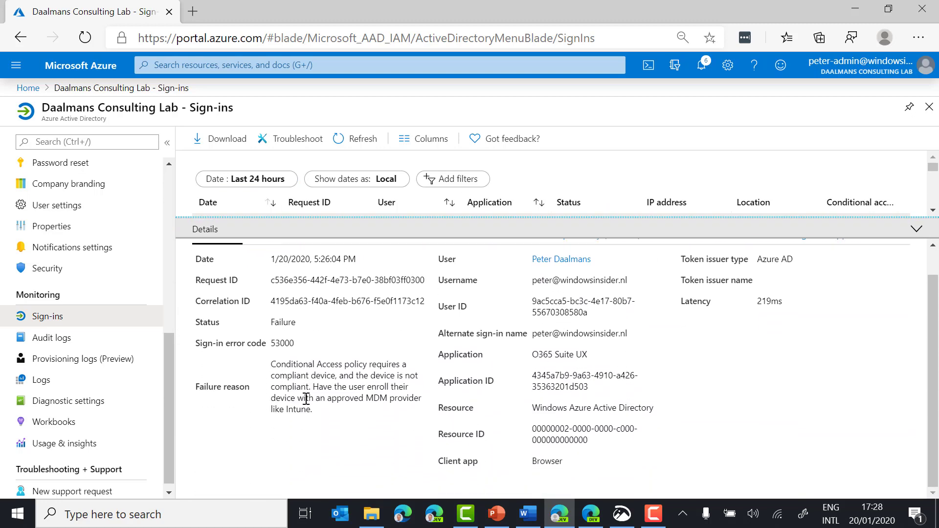
click(339, 422)
drag(336, 416, 268, 366)
click(268, 365)
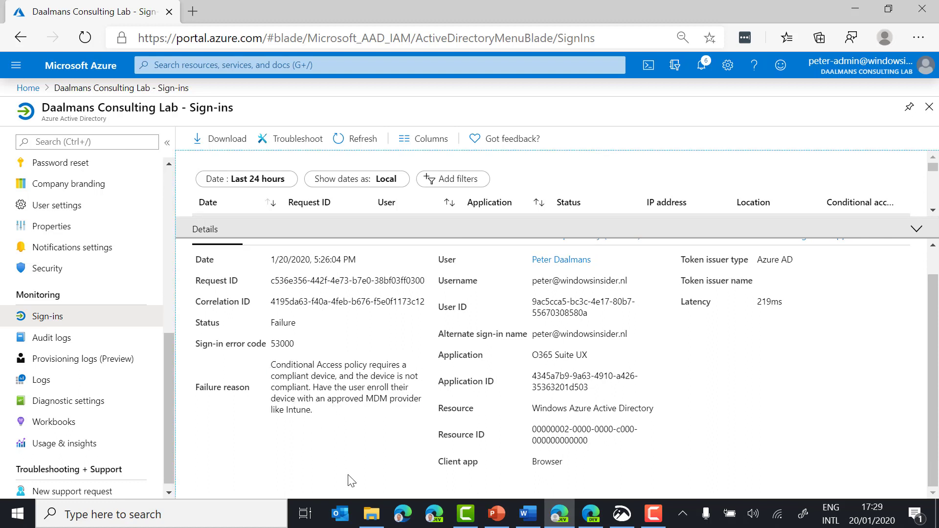